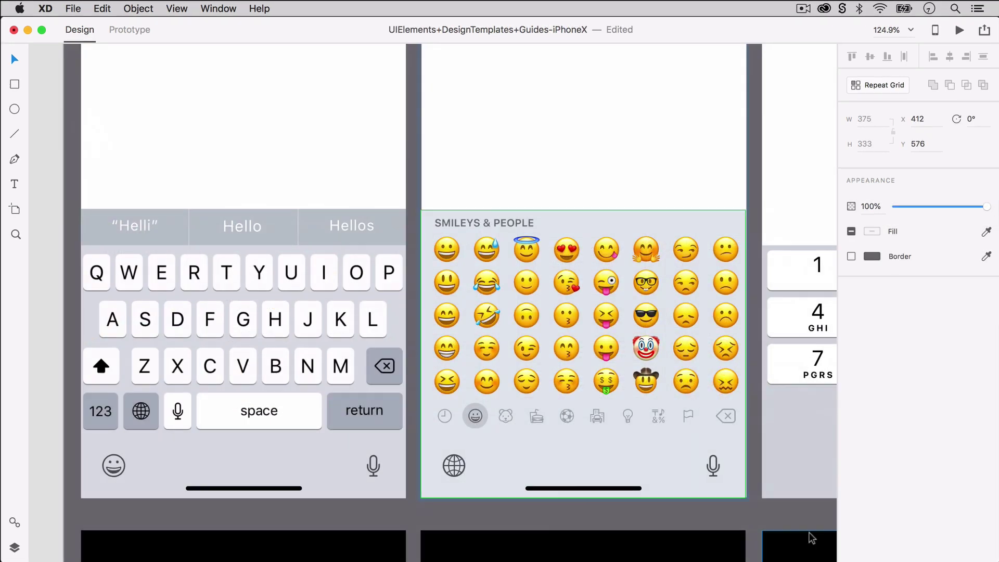
Step: Copy the emoji keyboard panel out of its group in the iPhone X UI kit file
{"action": "left_click", "coordinate": [750, 510]}
{"action": "left_click", "coordinate": [654, 341]}
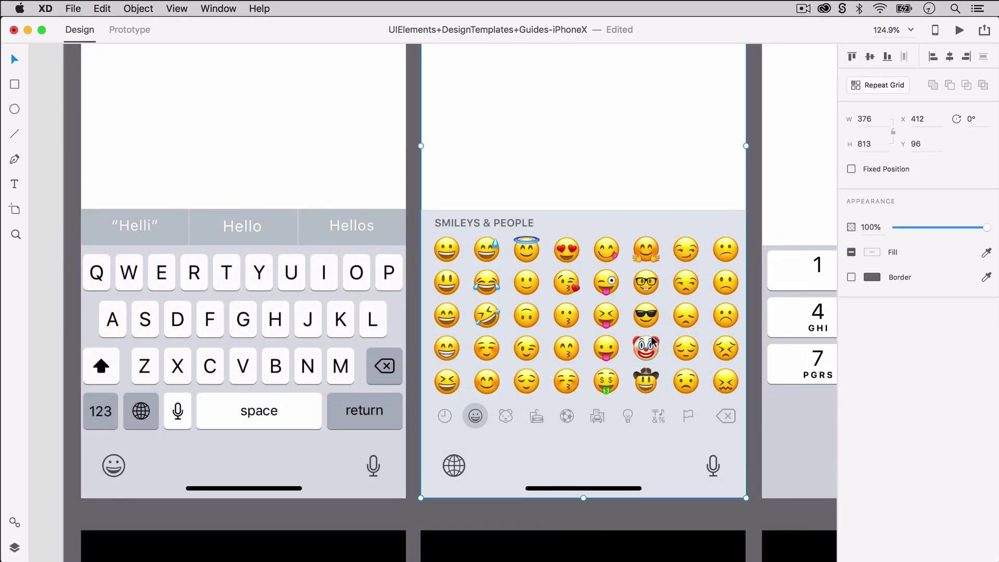
{"action": "double_click", "coordinate": [653, 341]}
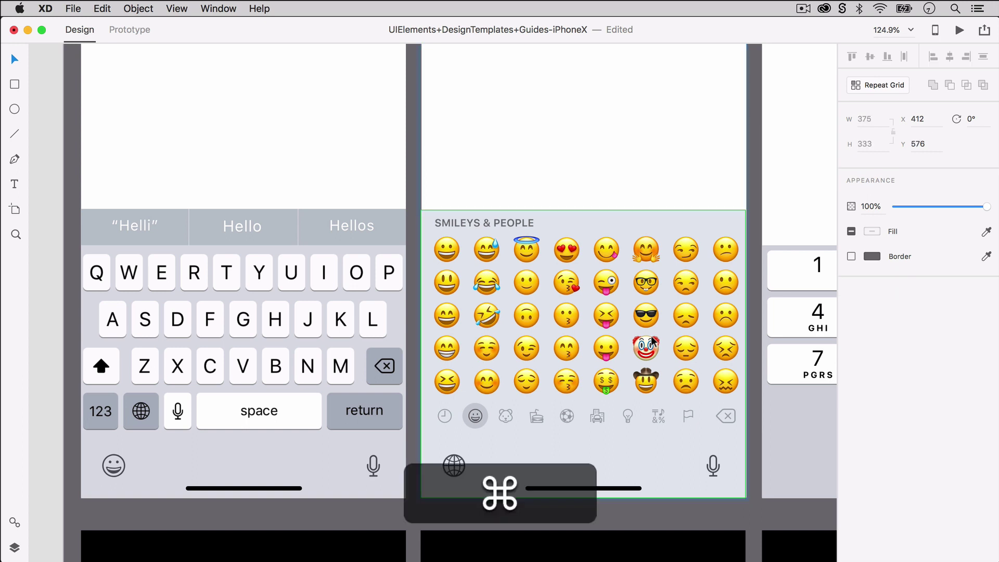
{"action": "key", "text": "super+c"}
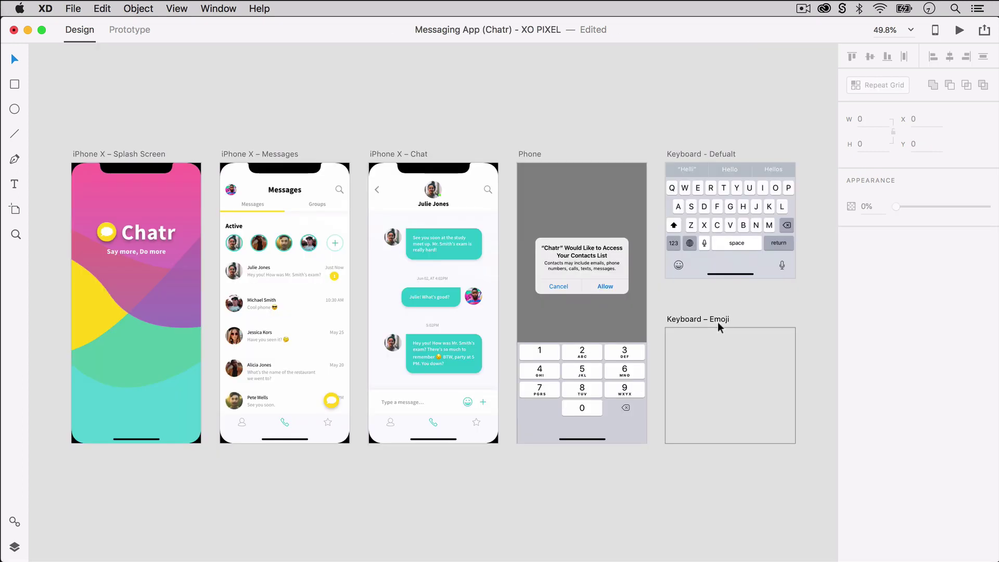
Step: Paste the 375 × 333 emoji keyboard into the empty Keyboard – Emoji artboard
{"action": "left_click", "coordinate": [716, 320]}
{"action": "key", "text": "super+v"}
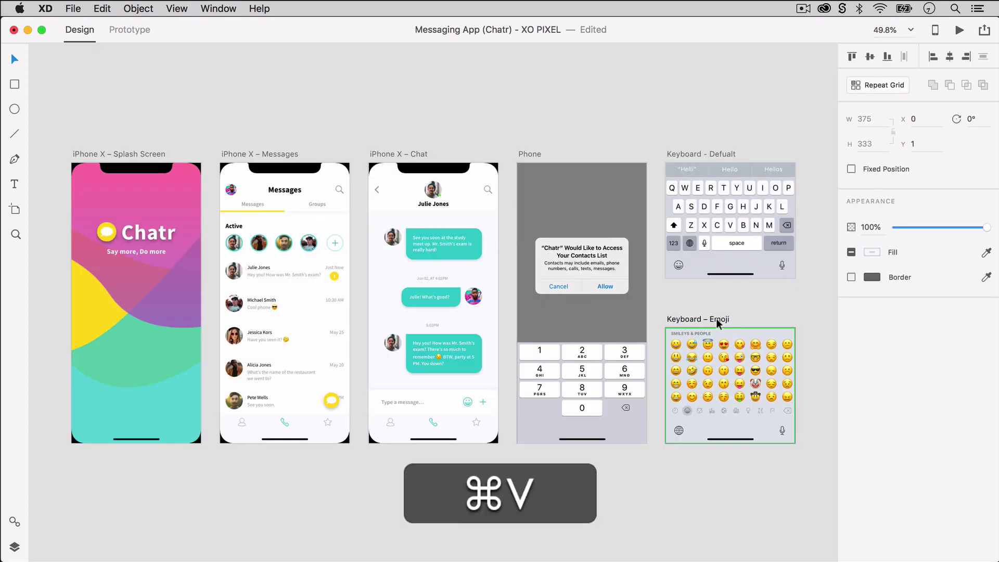
{"action": "left_click", "coordinate": [776, 467]}
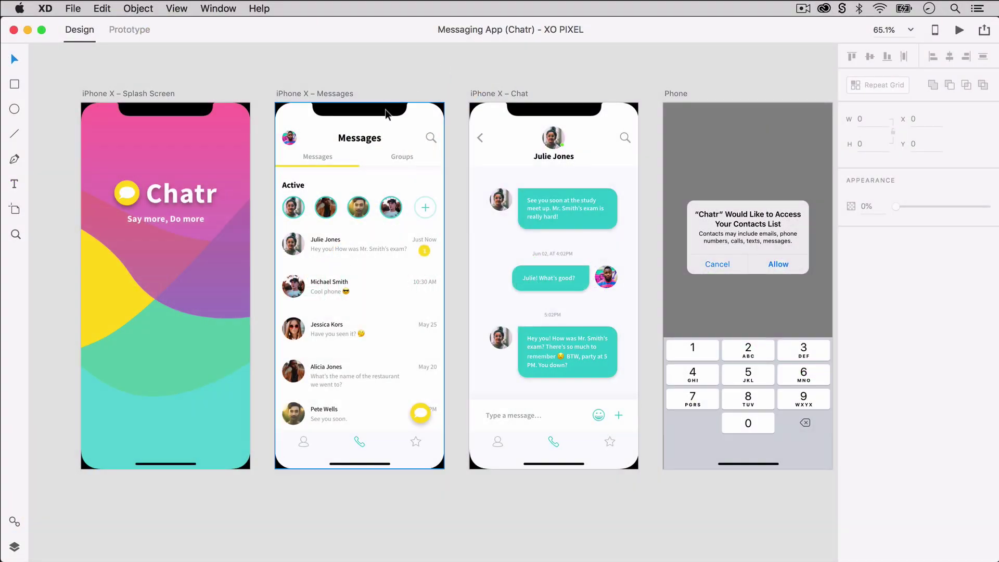
Step: Make the Messages conversation list a repeat grid, send it back, and extend it downward
{"action": "left_click_drag", "start_coordinate": [385, 109], "coordinate": [235, 114]}
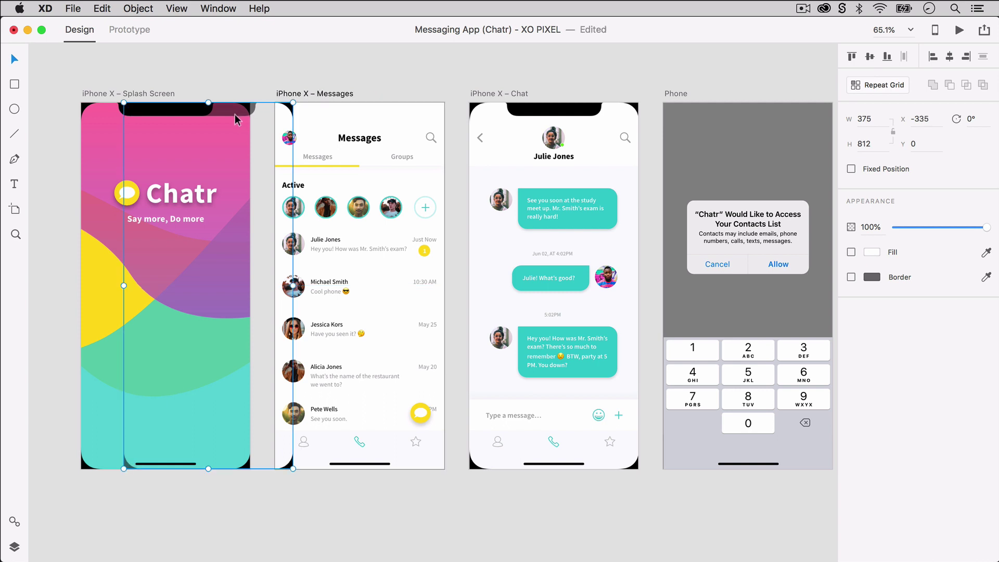
{"action": "left_click", "coordinate": [385, 242]}
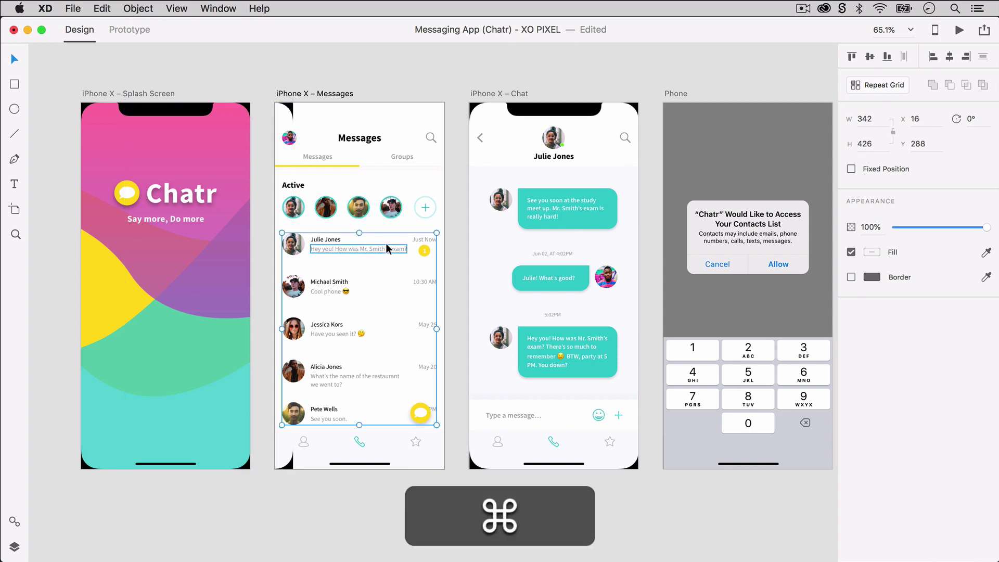
{"action": "key", "text": "super+r"}
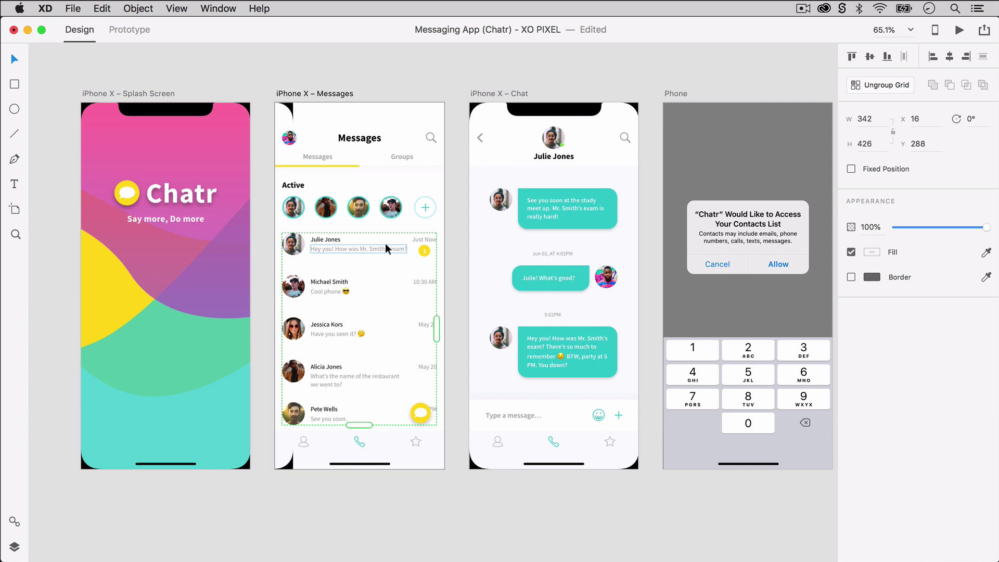
{"action": "key", "text": "shift+super+bracketleft"}
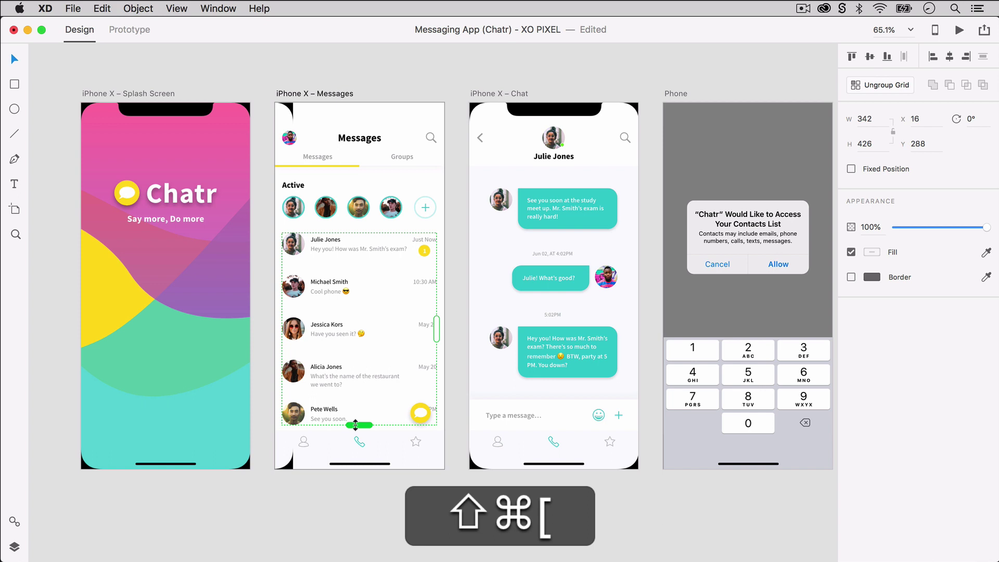
{"action": "left_click_drag", "start_coordinate": [356, 425], "coordinate": [344, 535]}
Step: Lengthen the iPhone X – Messages artboard to 1191 px tall
{"action": "left_click", "coordinate": [443, 327]}
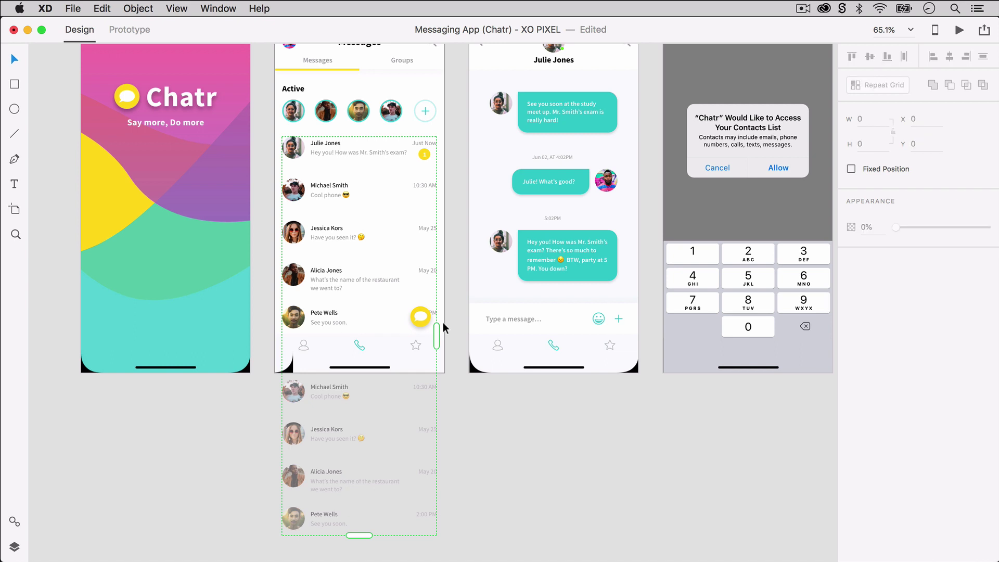
{"action": "left_click", "coordinate": [442, 321]}
{"action": "left_click_drag", "start_coordinate": [360, 373], "coordinate": [351, 544]}
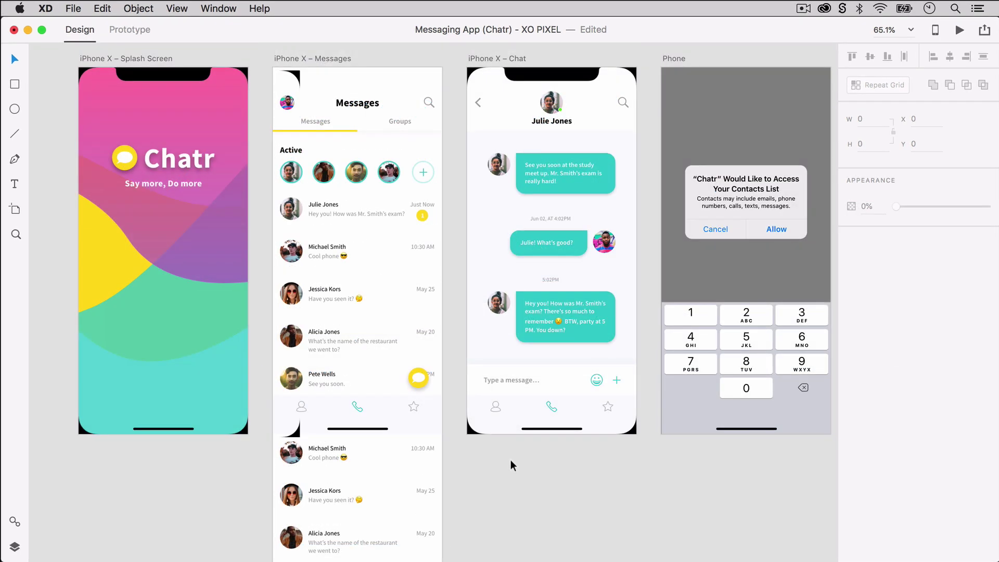
Step: Give the Messages header, tab bar, yellow chat button and background Fixed Position
{"action": "left_click", "coordinate": [385, 431]}
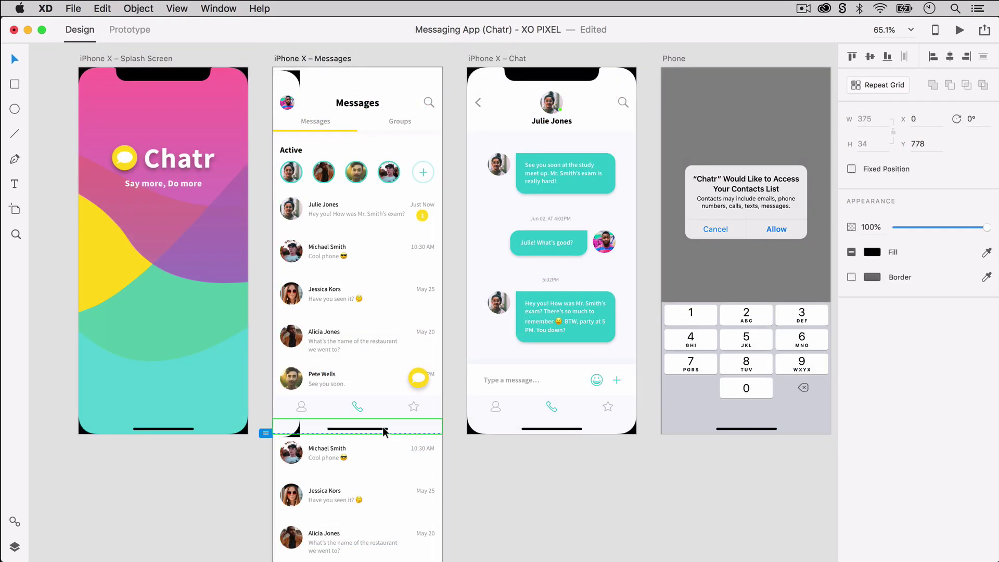
{"action": "left_click", "coordinate": [382, 411], "text": "shift"}
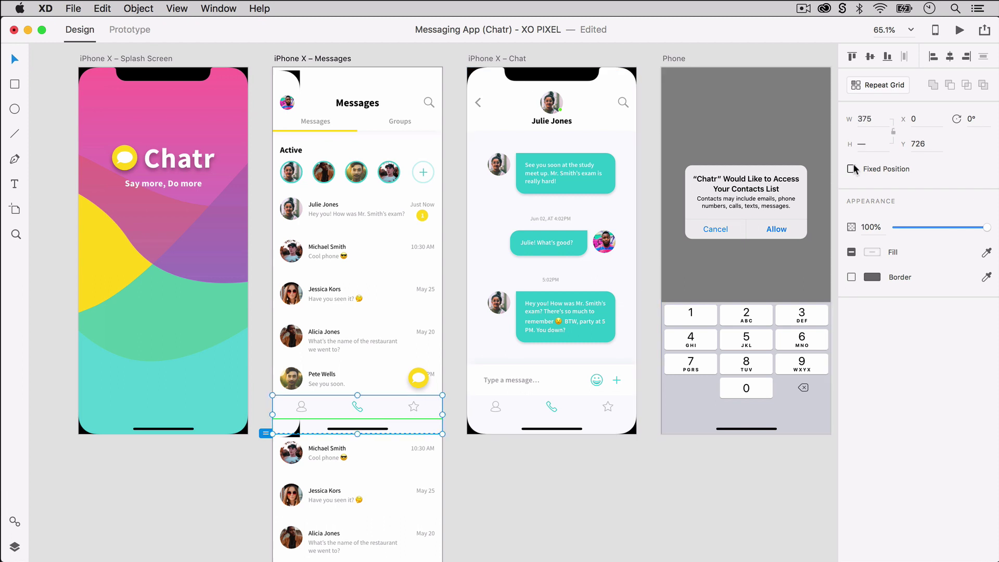
{"action": "left_click", "coordinate": [431, 87]}
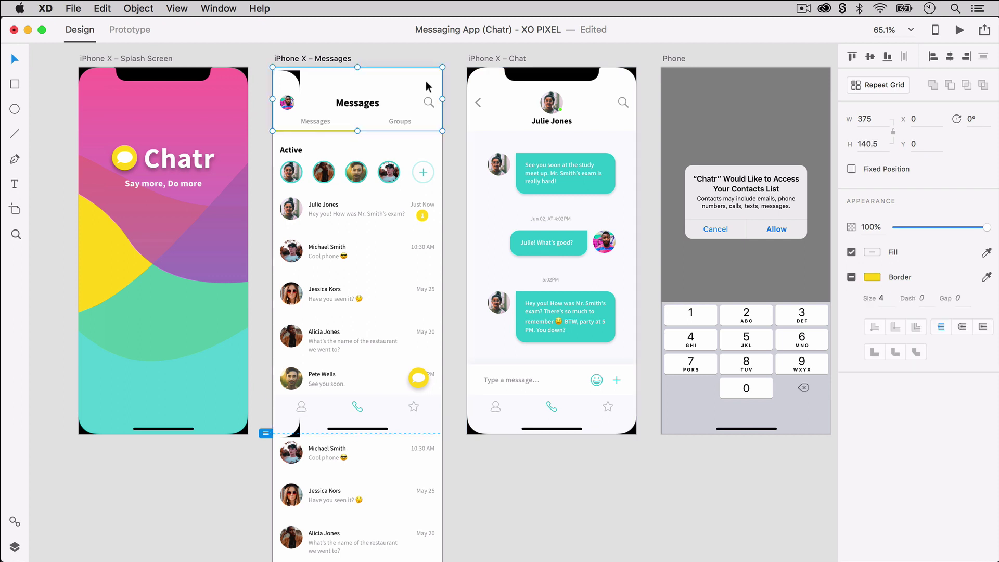
{"action": "left_click", "coordinate": [851, 169]}
{"action": "left_click", "coordinate": [417, 379]}
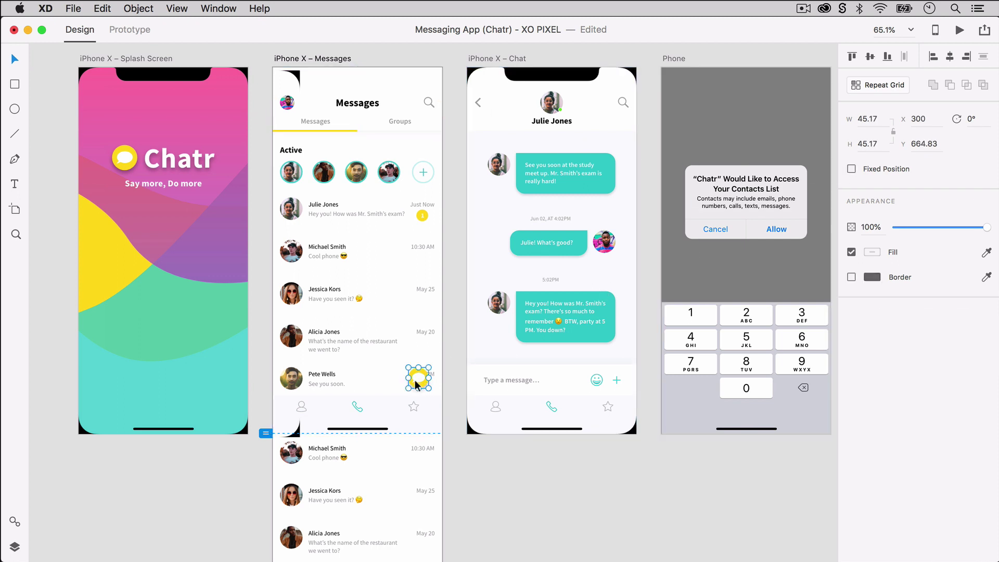
{"action": "left_click", "coordinate": [852, 168]}
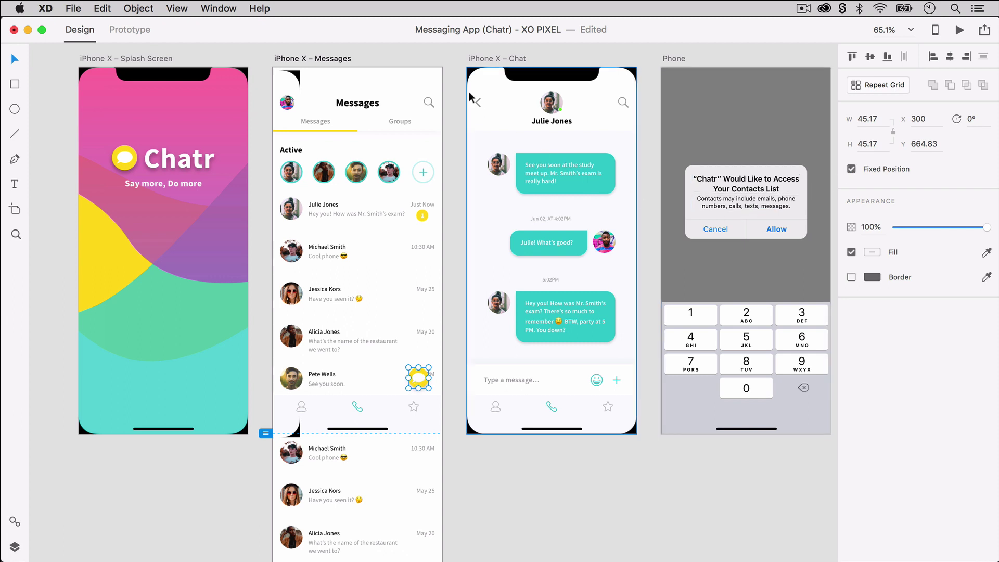
{"action": "key", "text": "super+z"}
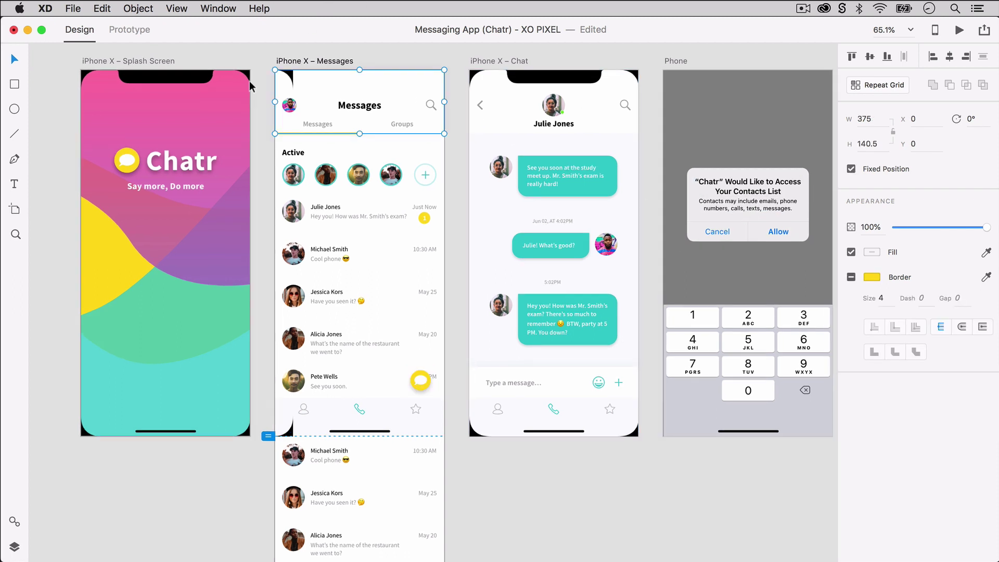
{"action": "mouse_move", "coordinate": [420, 78]}
{"action": "left_mouse_down"}
{"action": "mouse_move", "coordinate": [363, 78]}
{"action": "mouse_move", "coordinate": [435, 80]}
{"action": "left_mouse_up"}
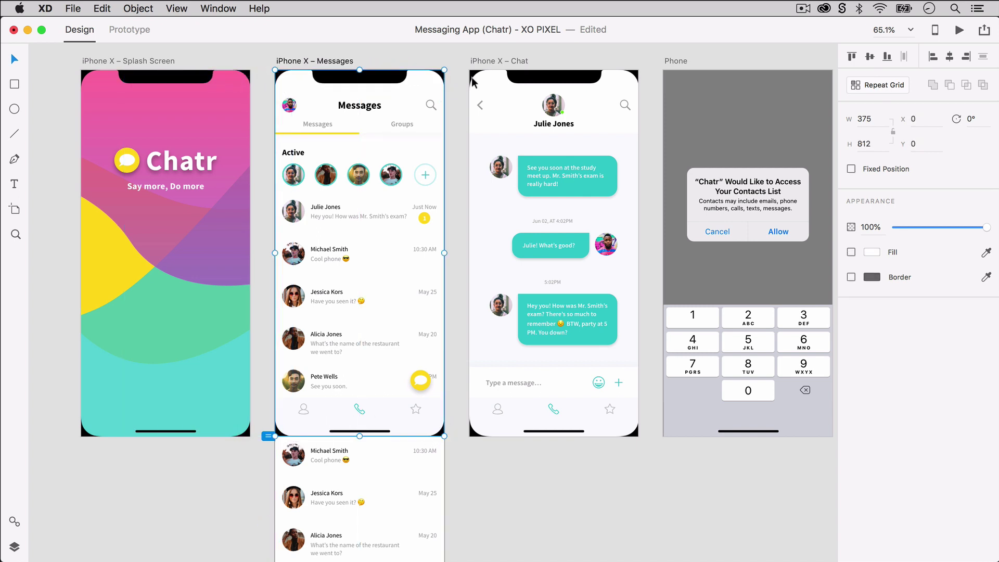
{"action": "left_click", "coordinate": [853, 169]}
{"action": "left_click", "coordinate": [755, 50]}
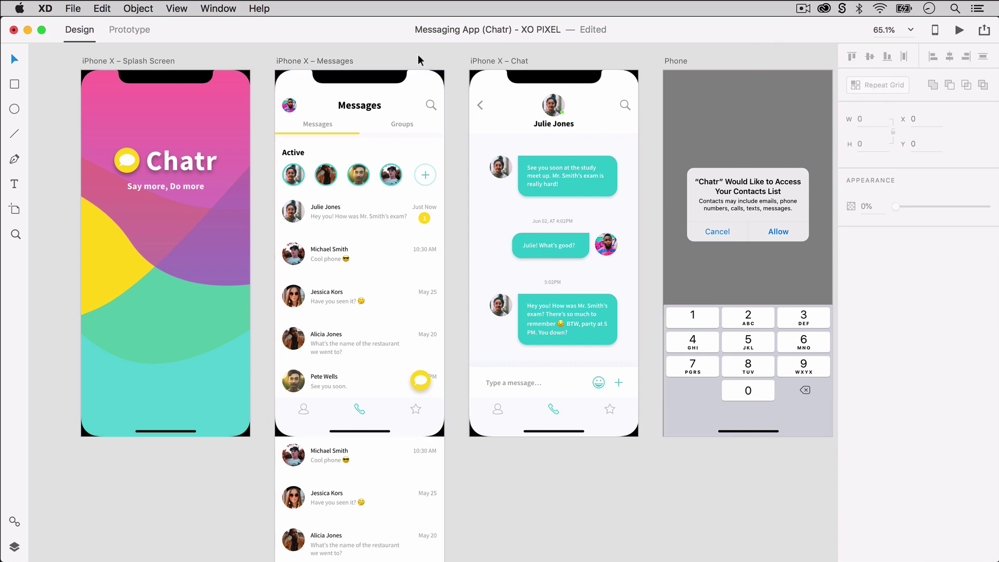
{"action": "left_click", "coordinate": [339, 58]}
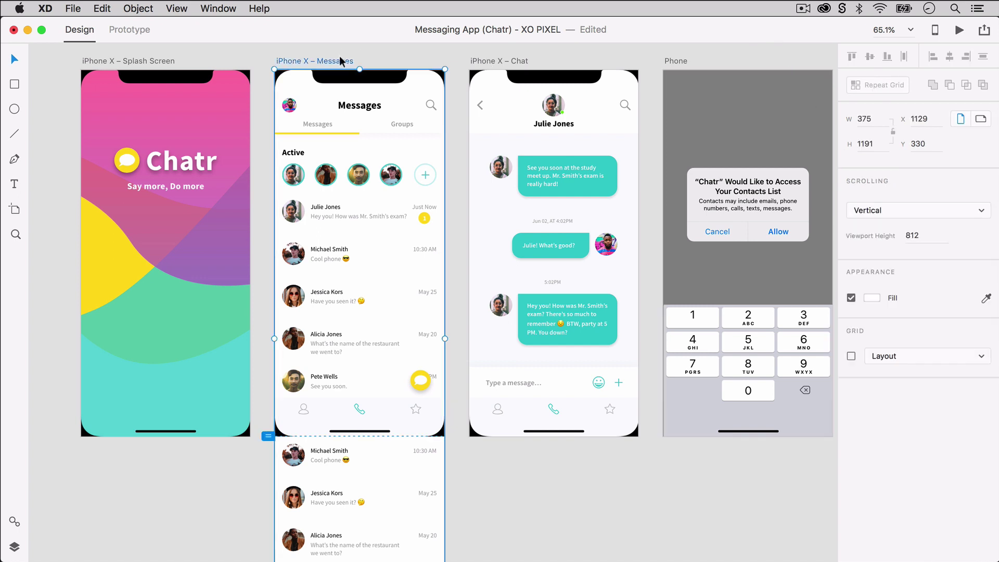
Step: Preview the prototype from Messages and scroll the conversation list up and down
{"action": "left_click", "coordinate": [959, 30]}
{"action": "scroll", "coordinate": [561, 191], "scroll_direction": "down", "scroll_amount": 5}
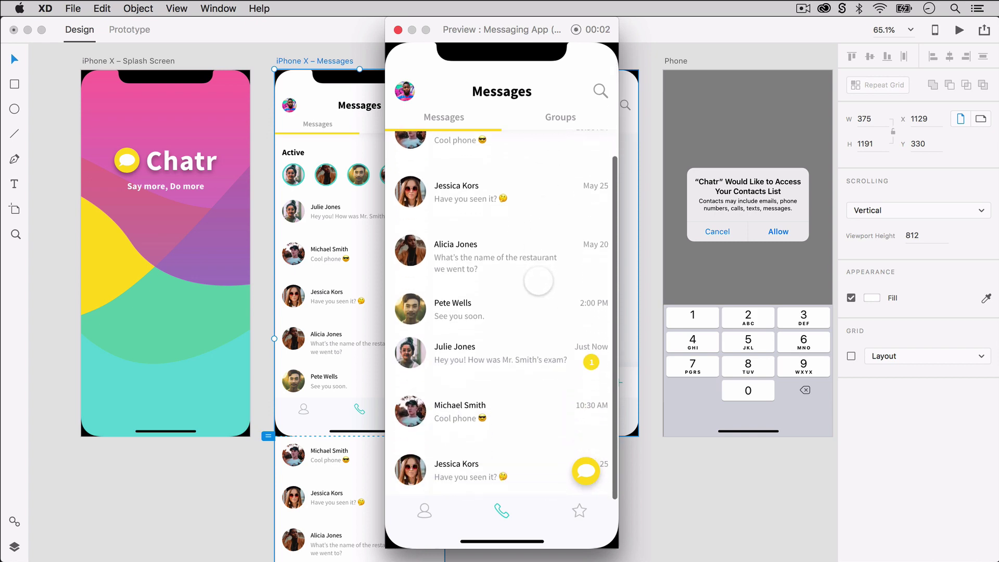
{"action": "scroll", "coordinate": [536, 334], "scroll_direction": "up", "scroll_amount": 4}
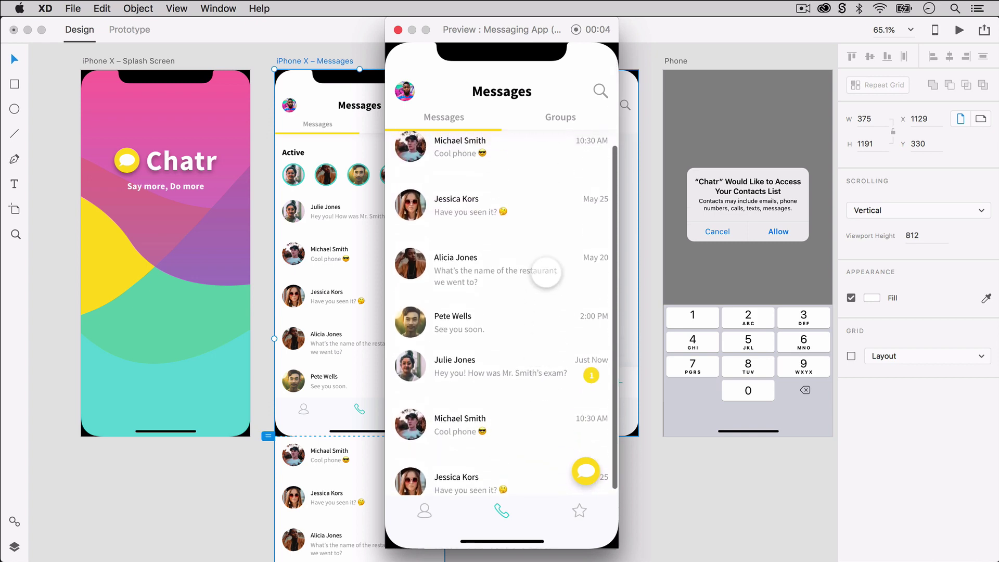
{"action": "scroll", "coordinate": [536, 328], "scroll_direction": "up", "scroll_amount": 3}
{"action": "scroll", "coordinate": [526, 208], "scroll_direction": "down", "scroll_amount": 8}
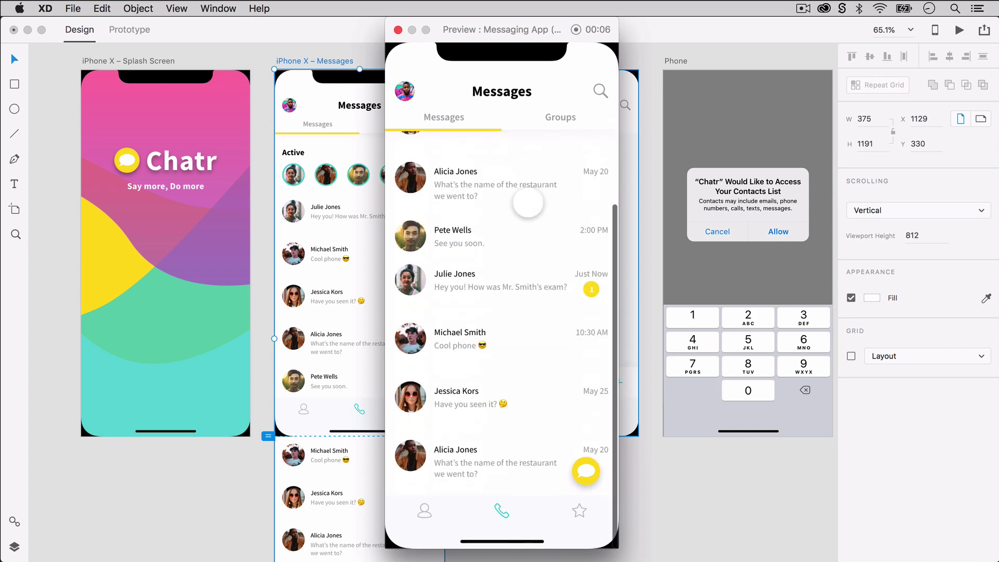
{"action": "scroll", "coordinate": [518, 234], "scroll_direction": "up", "scroll_amount": 2}
{"action": "scroll", "coordinate": [514, 259], "scroll_direction": "up", "scroll_amount": 5}
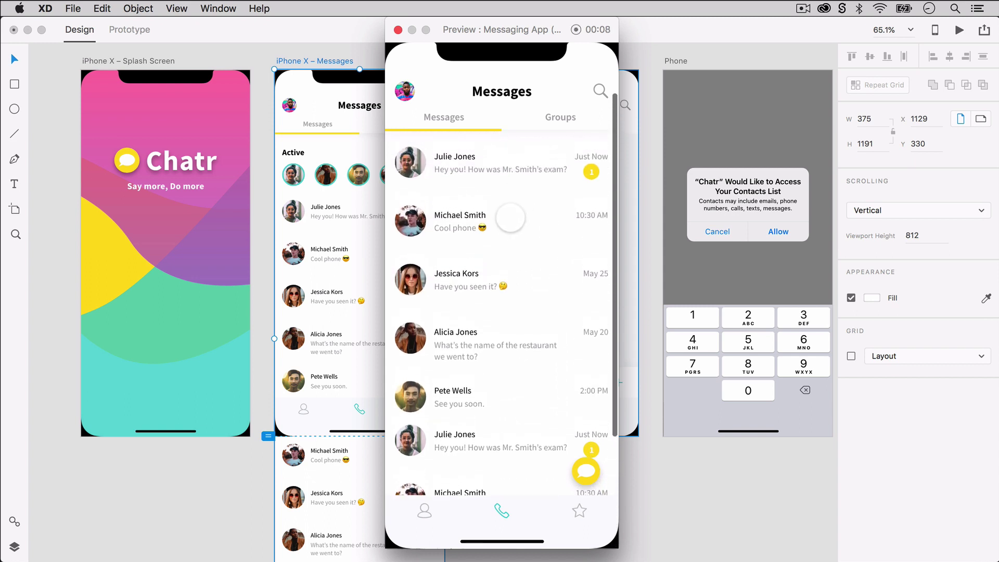
{"action": "scroll", "coordinate": [500, 316], "scroll_direction": "down", "scroll_amount": 6}
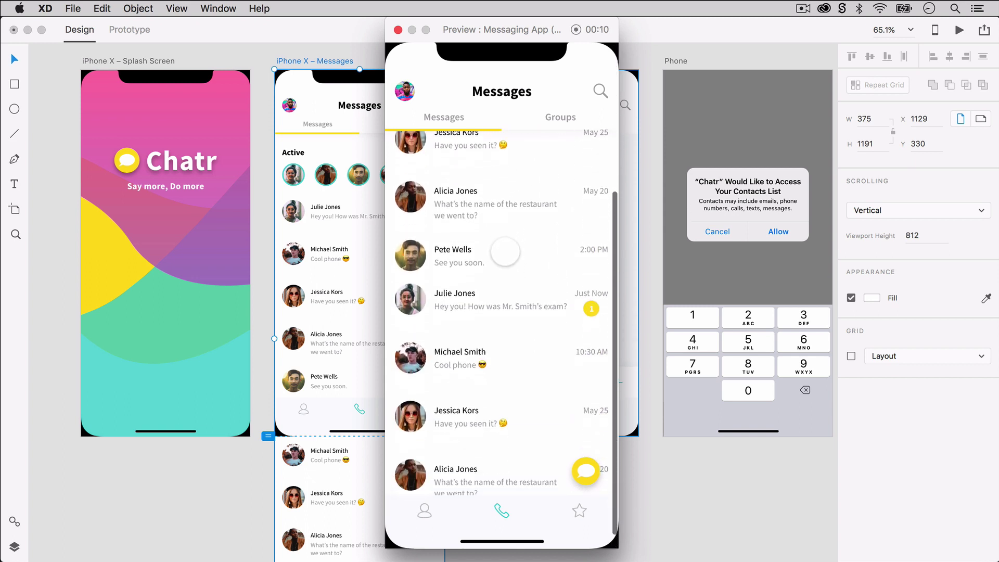
{"action": "scroll", "coordinate": [510, 215], "scroll_direction": "up", "scroll_amount": 2}
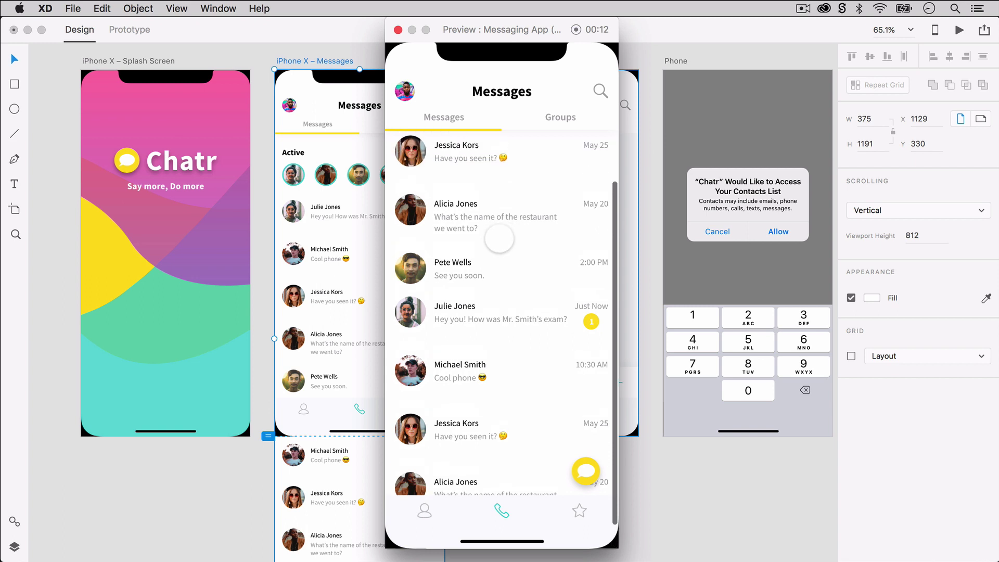
{"action": "scroll", "coordinate": [494, 264], "scroll_direction": "up", "scroll_amount": 3}
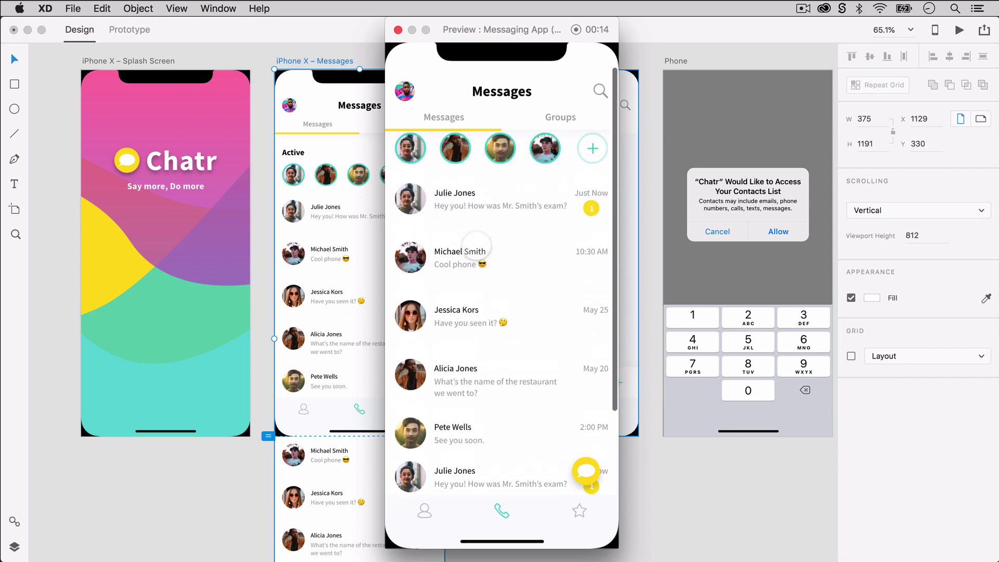
{"action": "scroll", "coordinate": [465, 318], "scroll_direction": "down", "scroll_amount": 6}
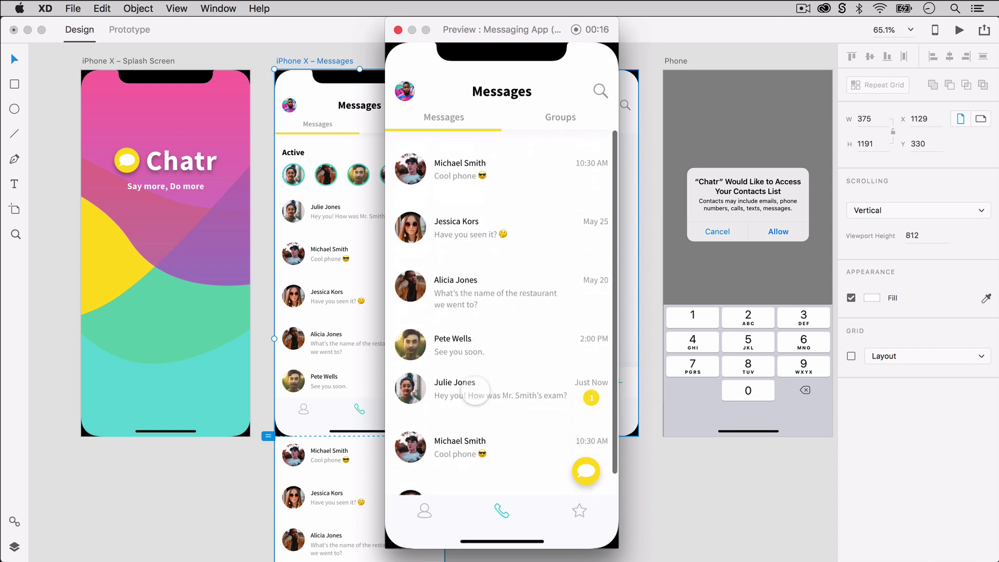
{"action": "scroll", "coordinate": [469, 299], "scroll_direction": "down", "scroll_amount": 1}
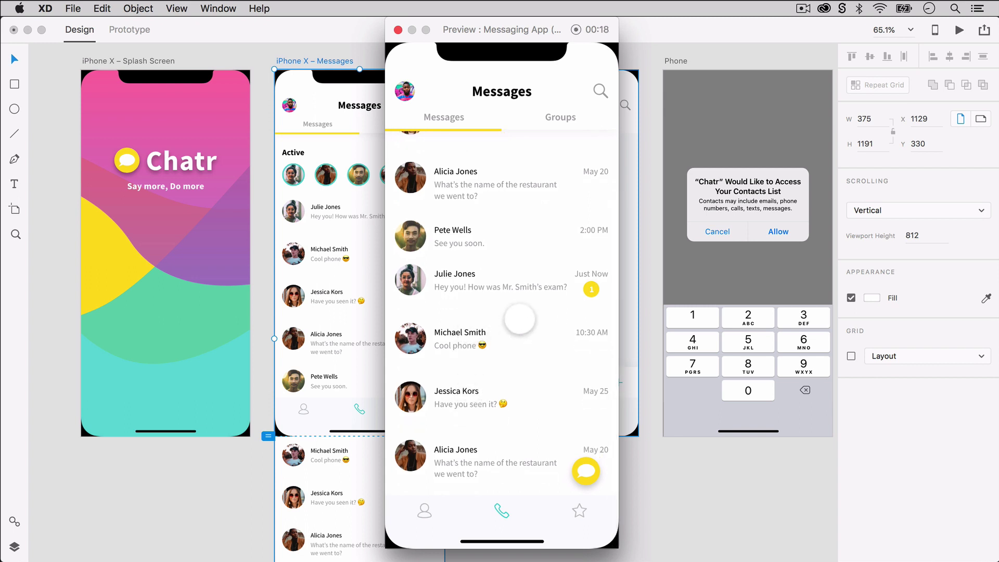
{"action": "scroll", "coordinate": [521, 284], "scroll_direction": "up", "scroll_amount": 2}
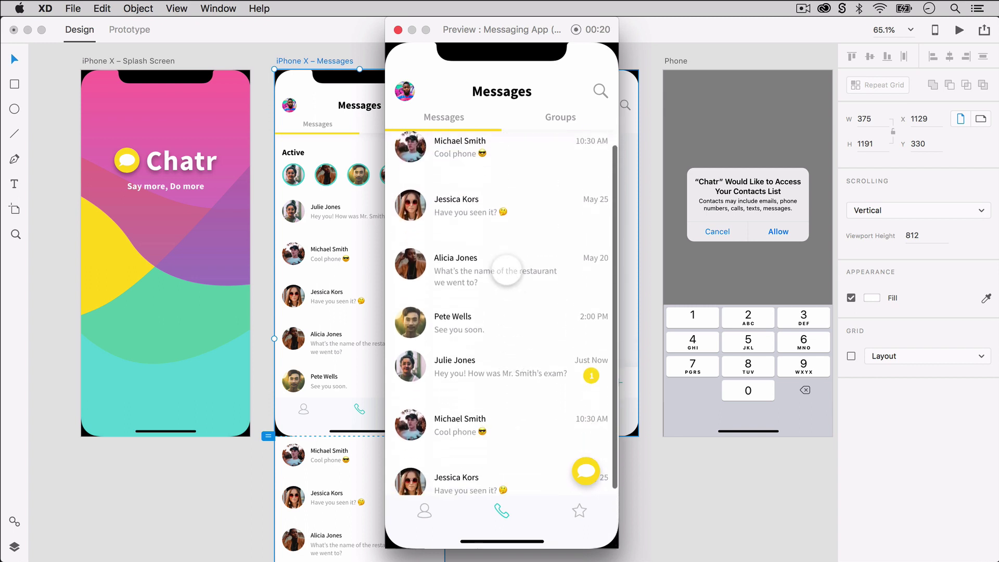
{"action": "scroll", "coordinate": [507, 295], "scroll_direction": "up", "scroll_amount": 3}
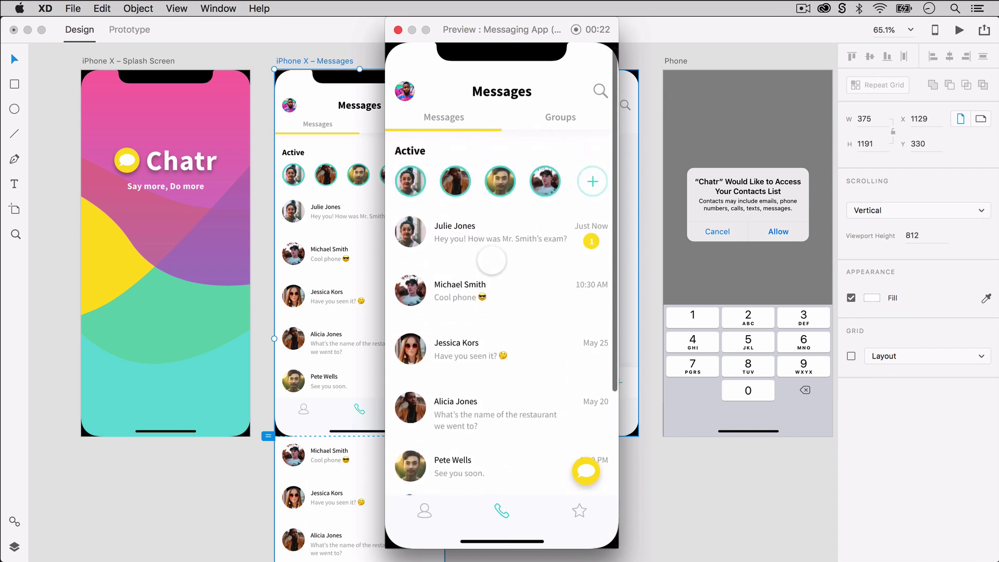
{"action": "scroll", "coordinate": [498, 291], "scroll_direction": "down", "scroll_amount": 3}
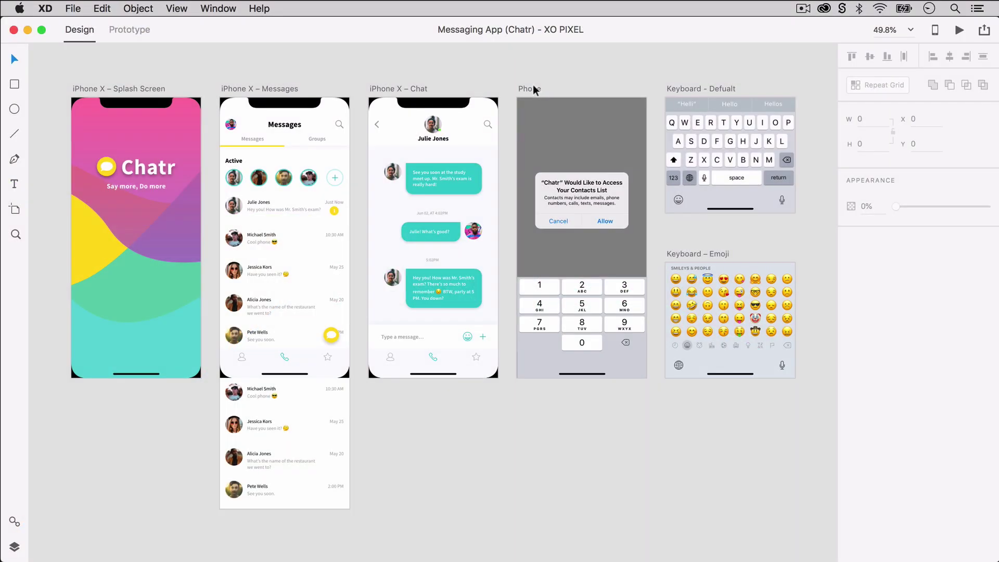
Step: Link the Splash Screen to iPhone X – Messages with a 0.4 s Dissolve, Ease Out transition
{"action": "left_click", "coordinate": [137, 33]}
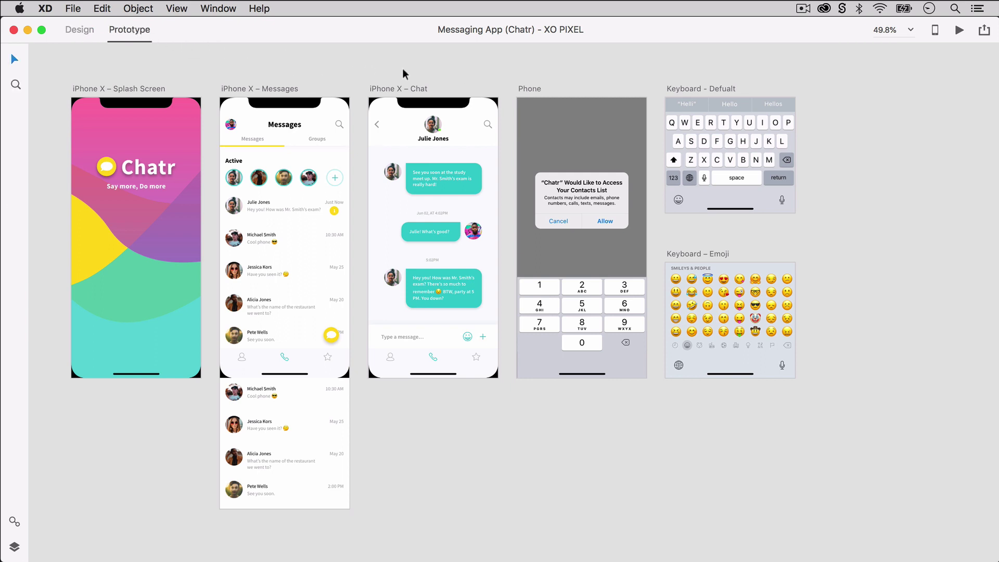
{"action": "left_click", "coordinate": [95, 90]}
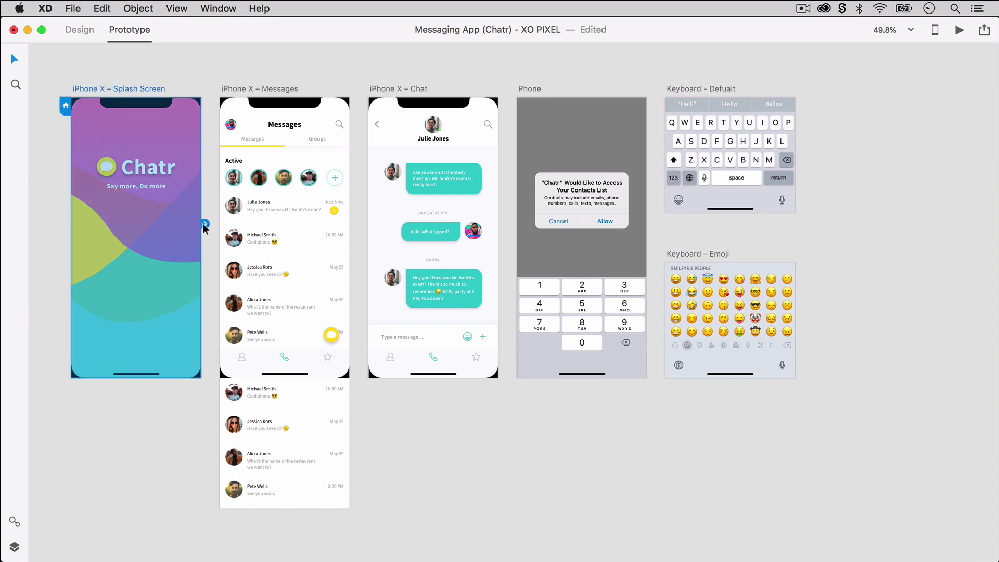
{"action": "left_click_drag", "start_coordinate": [205, 225], "coordinate": [271, 214]}
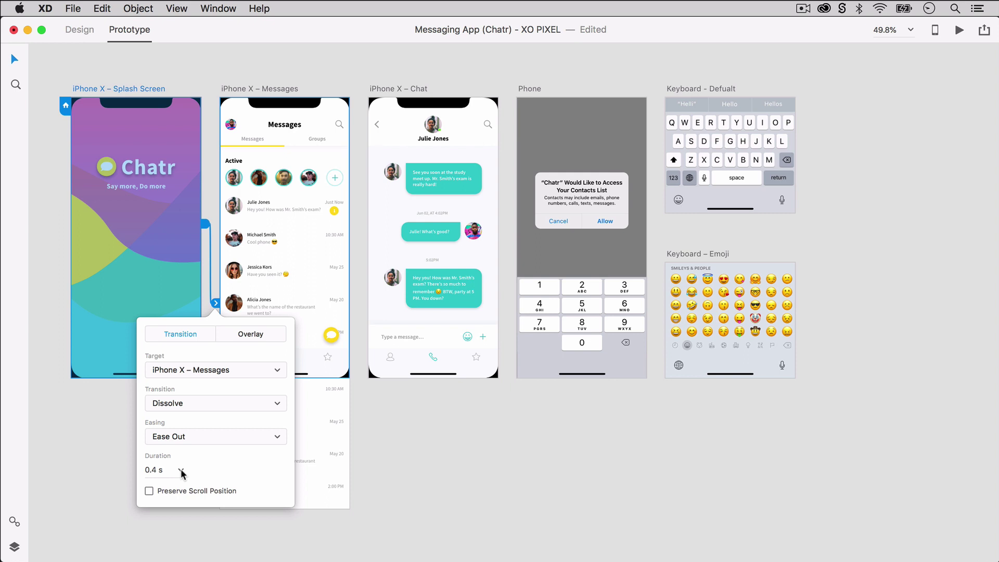
{"action": "left_click", "coordinate": [145, 221]}
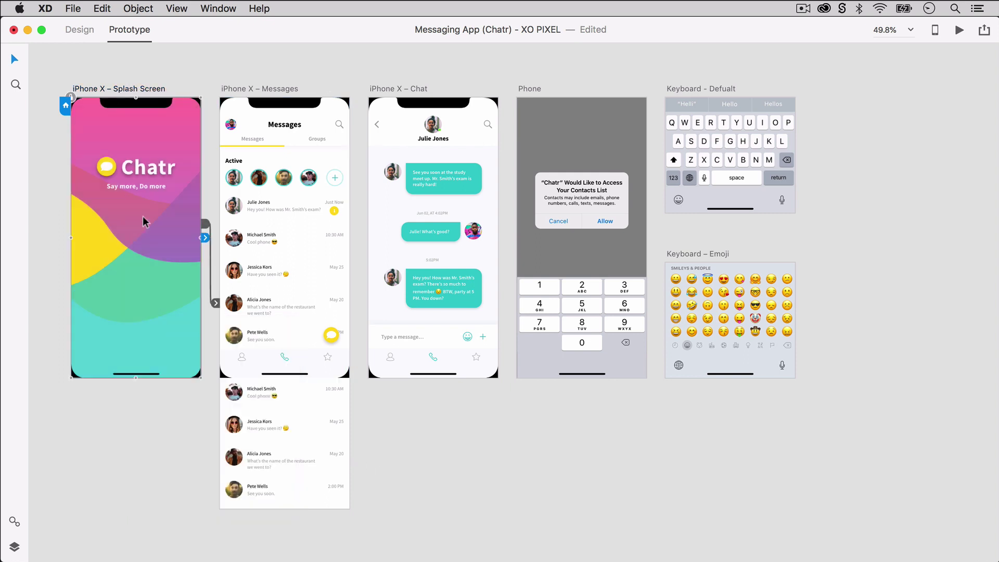
Step: Link the top conversation row to iPhone X – Chat with a 0.2 s Slide Left transition
{"action": "left_click_drag", "start_coordinate": [289, 102], "coordinate": [190, 106]}
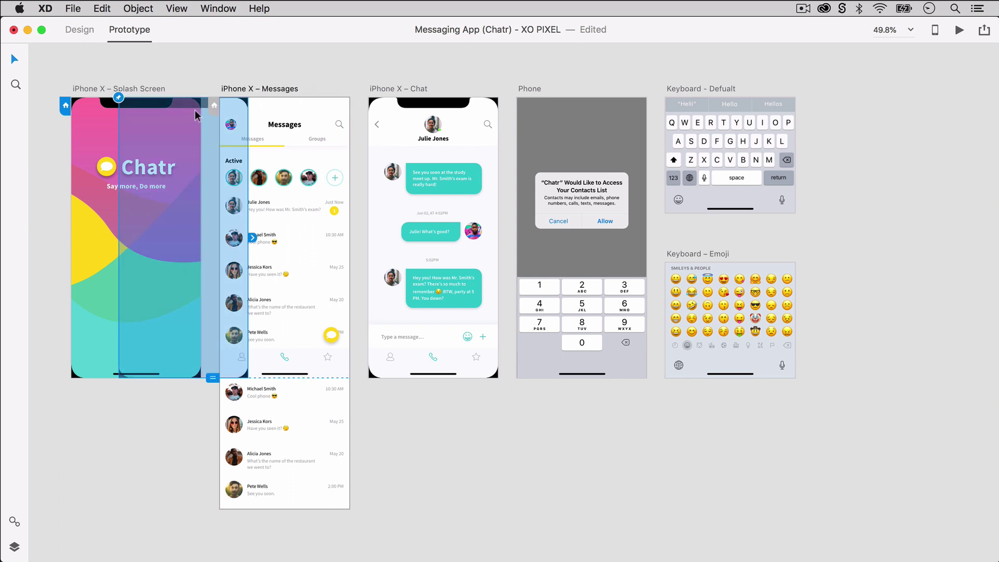
{"action": "double_click", "coordinate": [285, 207]}
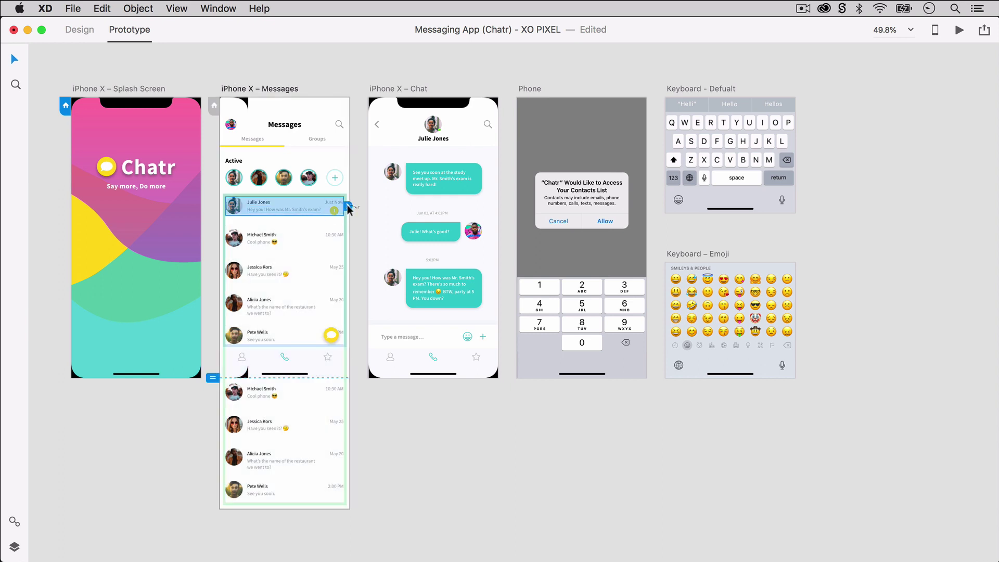
{"action": "left_click_drag", "start_coordinate": [348, 208], "coordinate": [395, 211]}
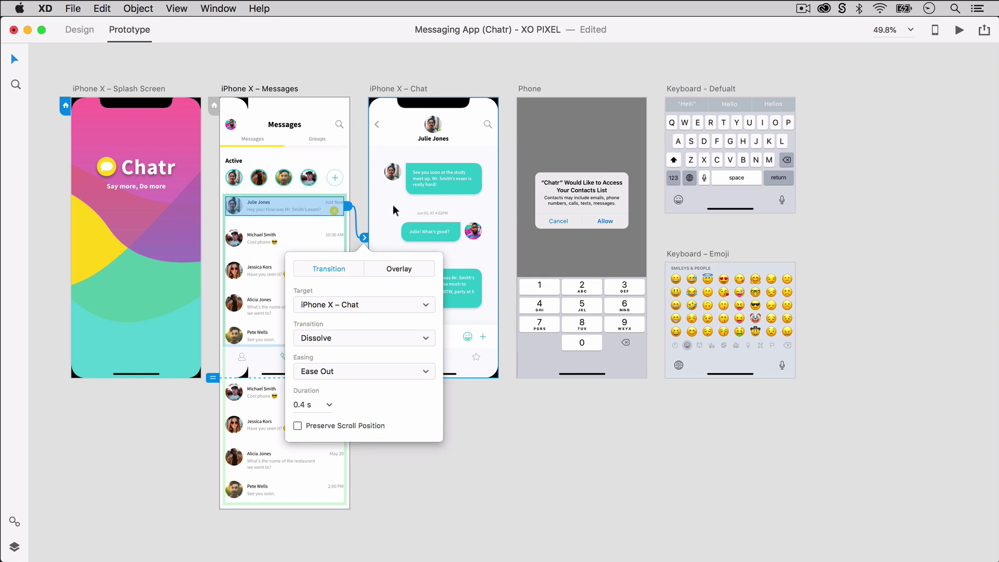
{"action": "left_click", "coordinate": [365, 338]}
{"action": "left_click", "coordinate": [362, 354]}
{"action": "left_click", "coordinate": [328, 405]}
{"action": "left_click", "coordinate": [319, 418]}
{"action": "left_click", "coordinate": [474, 426]}
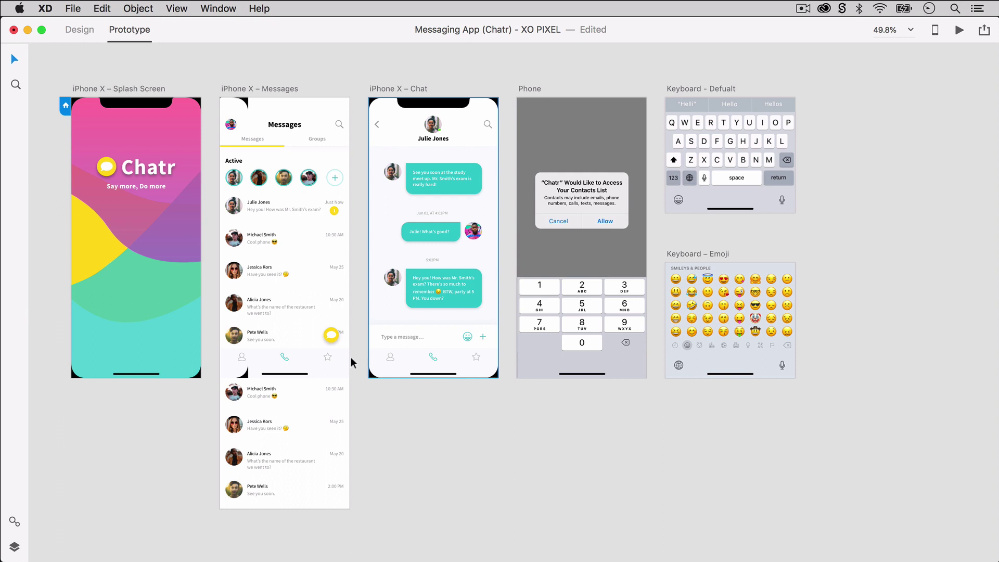
{"action": "left_click", "coordinate": [284, 356]}
{"action": "double_click", "coordinate": [285, 358]}
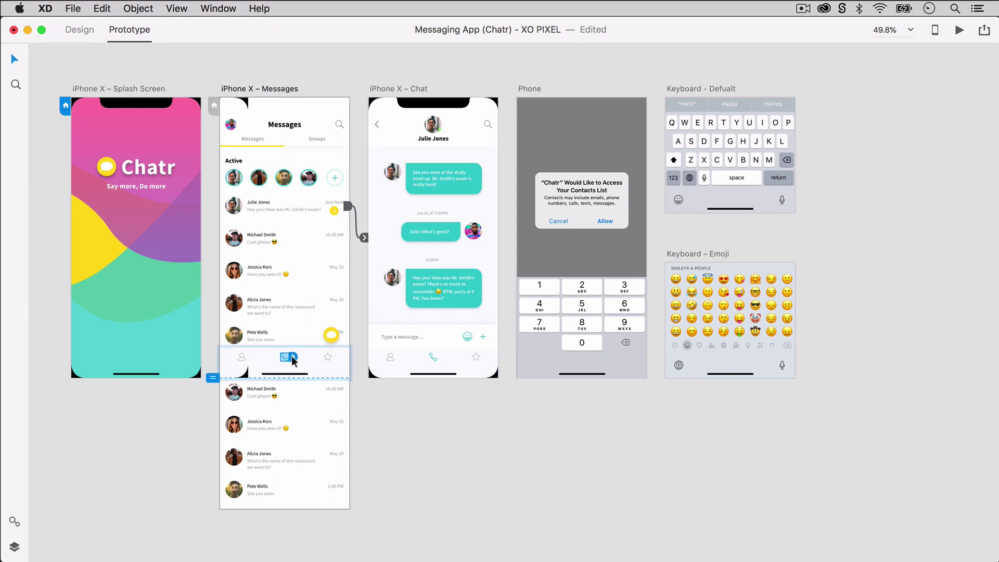
Step: Wire the tab bar's phone icon to the Phone artboard as a Slide Up overlay
{"action": "left_click_drag", "start_coordinate": [293, 359], "coordinate": [560, 266]}
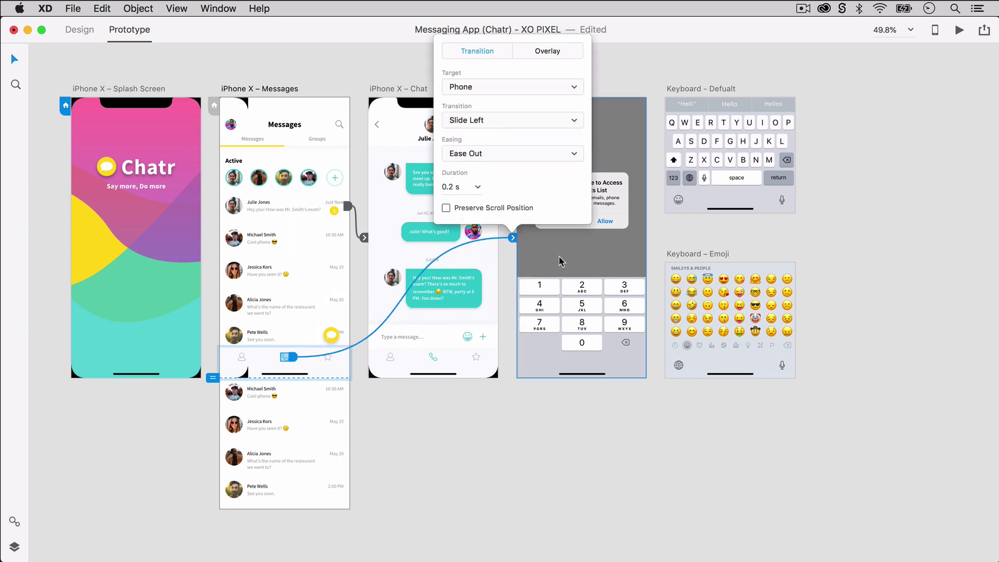
{"action": "left_click", "coordinate": [526, 49]}
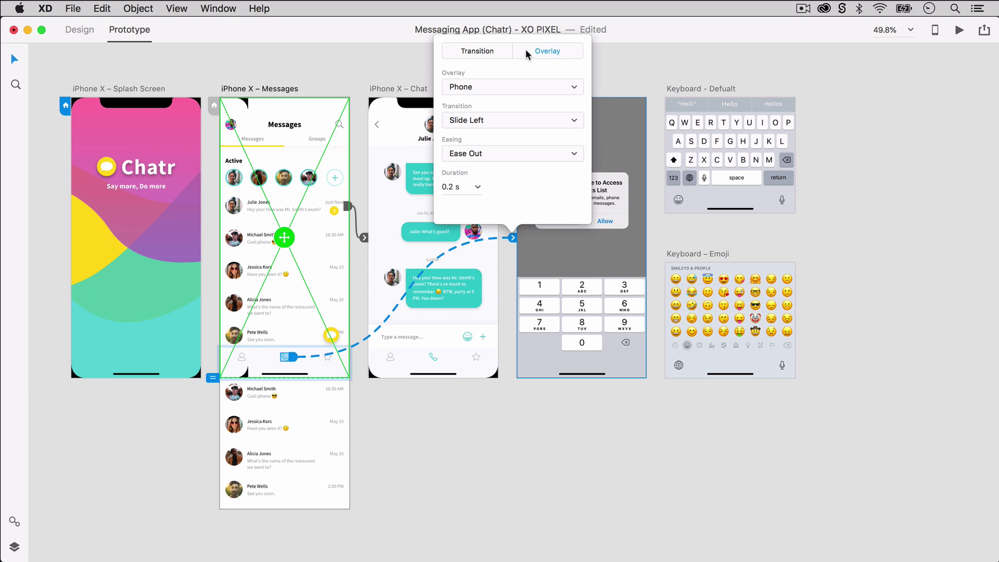
{"action": "left_click", "coordinate": [517, 120]}
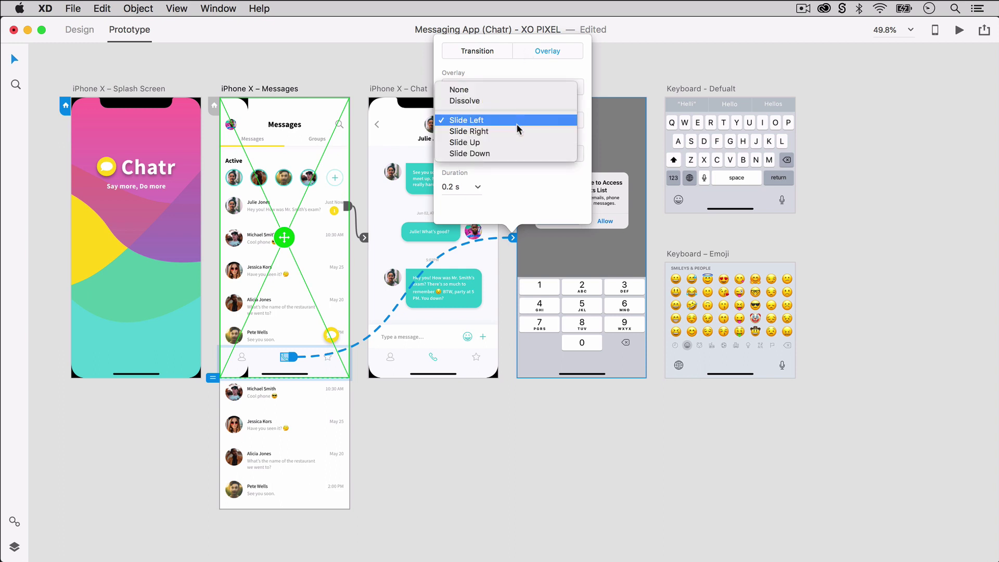
{"action": "left_click", "coordinate": [518, 138]}
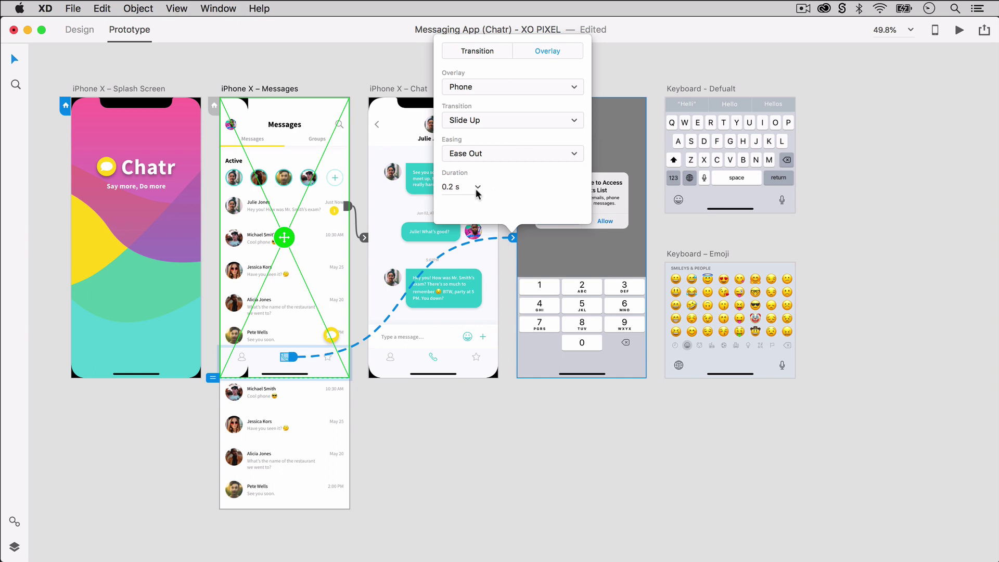
{"action": "left_click", "coordinate": [245, 102]}
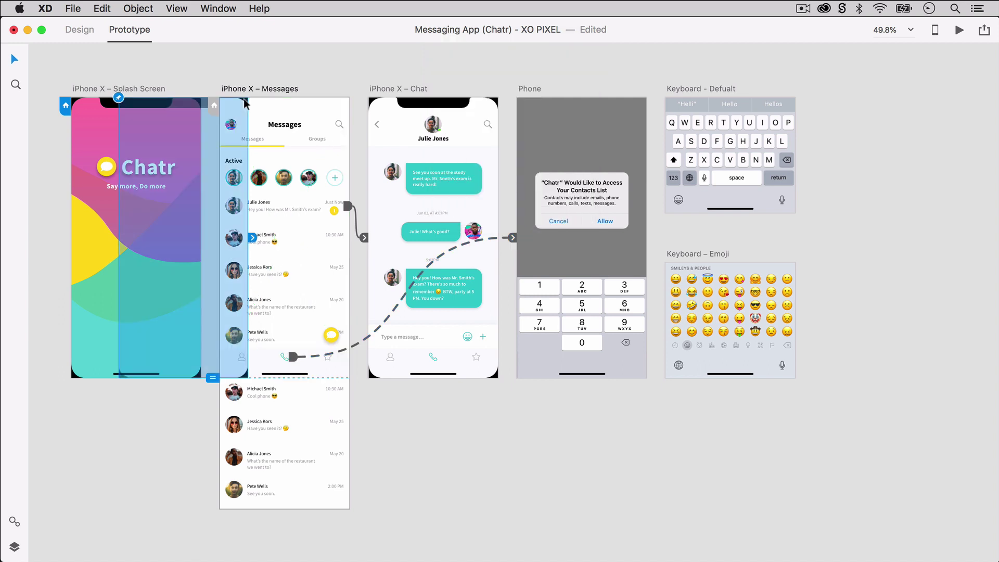
{"action": "left_click_drag", "start_coordinate": [244, 102], "coordinate": [344, 102]}
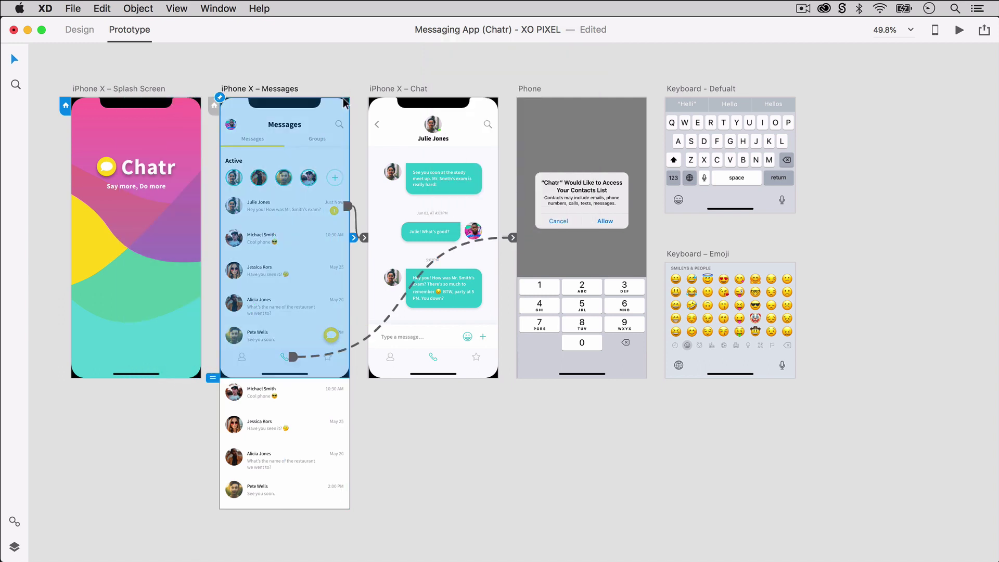
{"action": "left_click", "coordinate": [356, 80]}
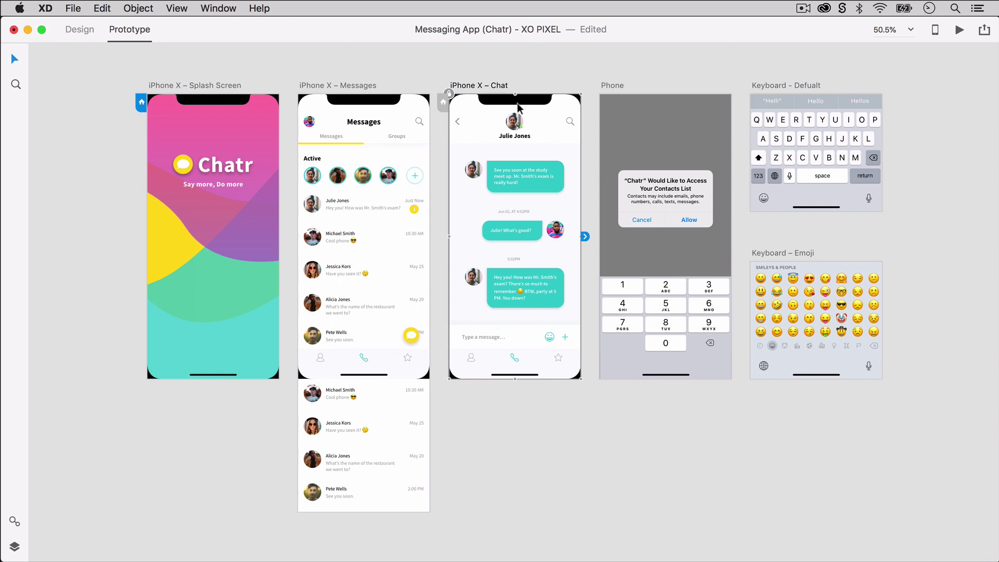
{"action": "key", "text": "cmd+l"}
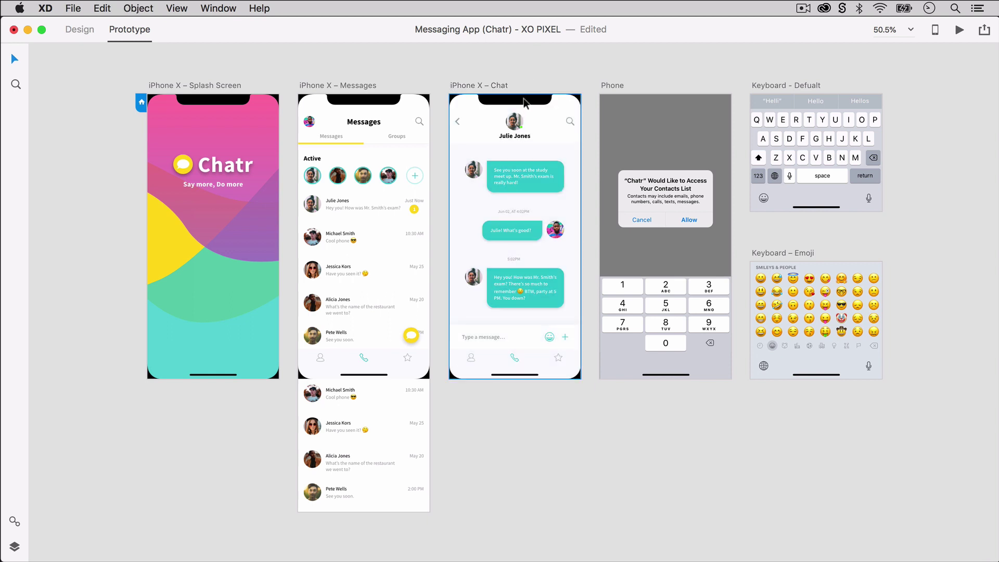
{"action": "left_click_drag", "start_coordinate": [524, 99], "coordinate": [405, 99]}
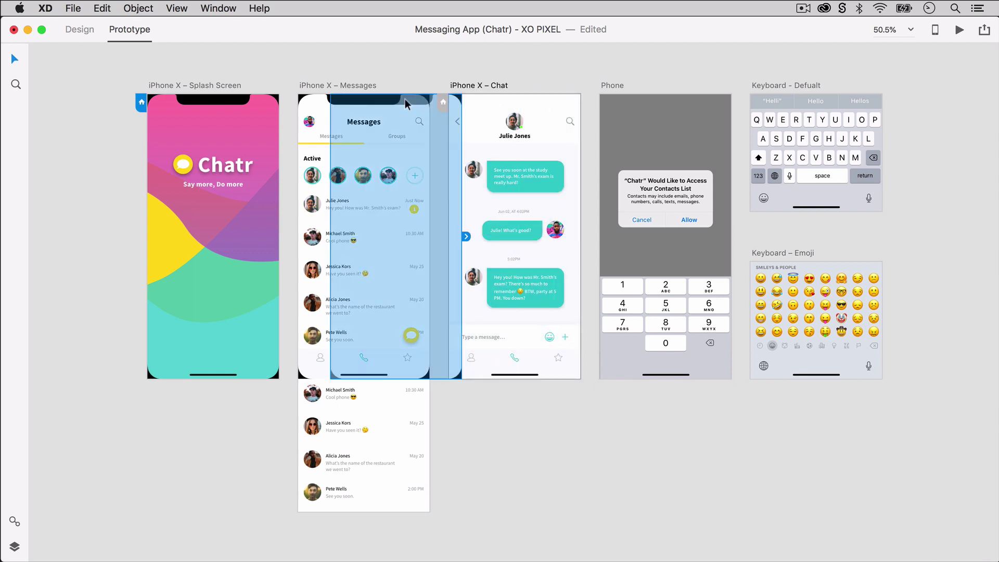
Step: Link the Chat header's back arrow to iPhone X – Messages with a 0.2 s Push Right transition
{"action": "left_click", "coordinate": [533, 65]}
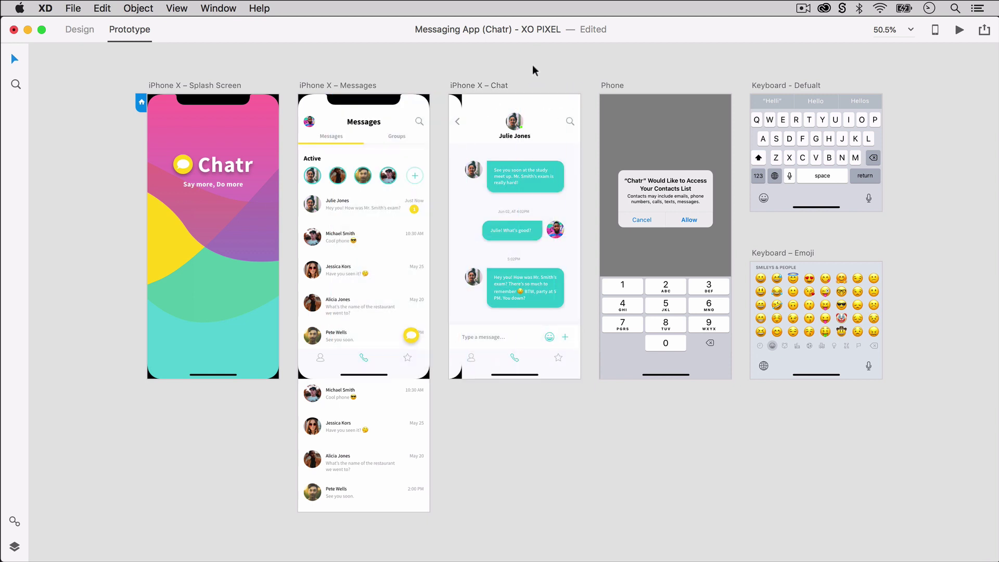
{"action": "left_click_drag", "start_coordinate": [459, 120], "coordinate": [450, 146]}
{"action": "left_click", "coordinate": [457, 126]}
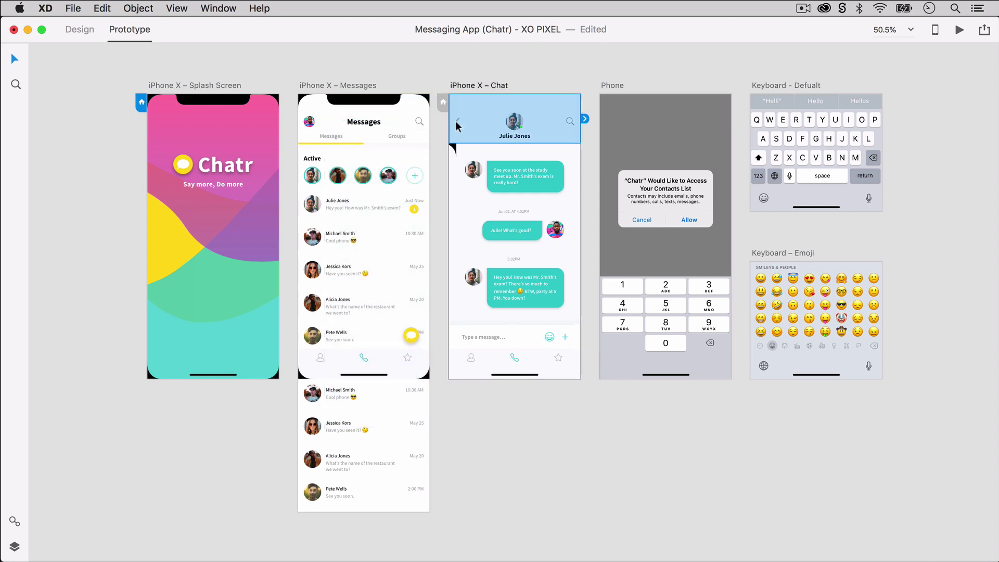
{"action": "left_click", "coordinate": [457, 127]}
{"action": "left_click_drag", "start_coordinate": [457, 122], "coordinate": [396, 127]}
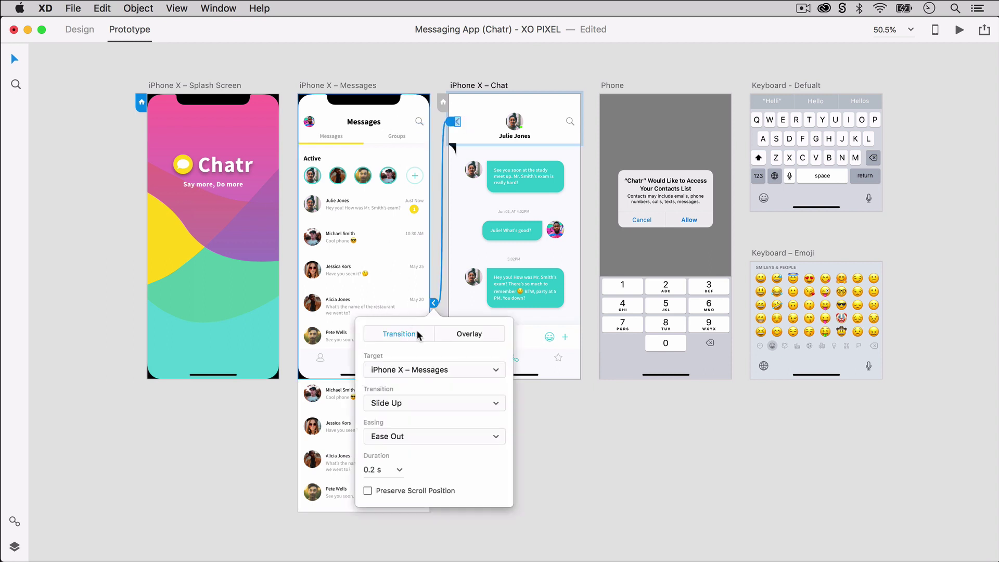
{"action": "left_click", "coordinate": [430, 406]}
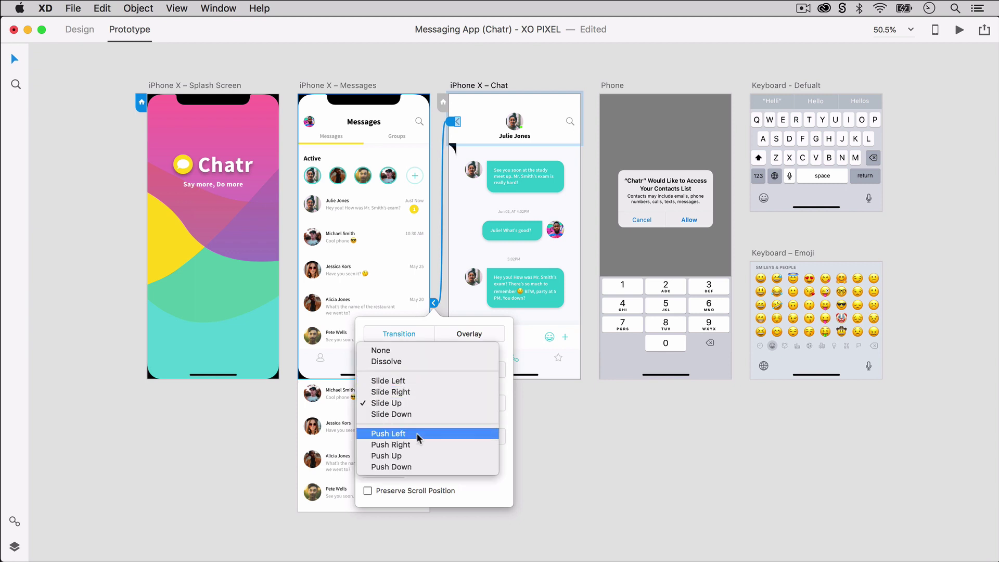
{"action": "left_click", "coordinate": [415, 446]}
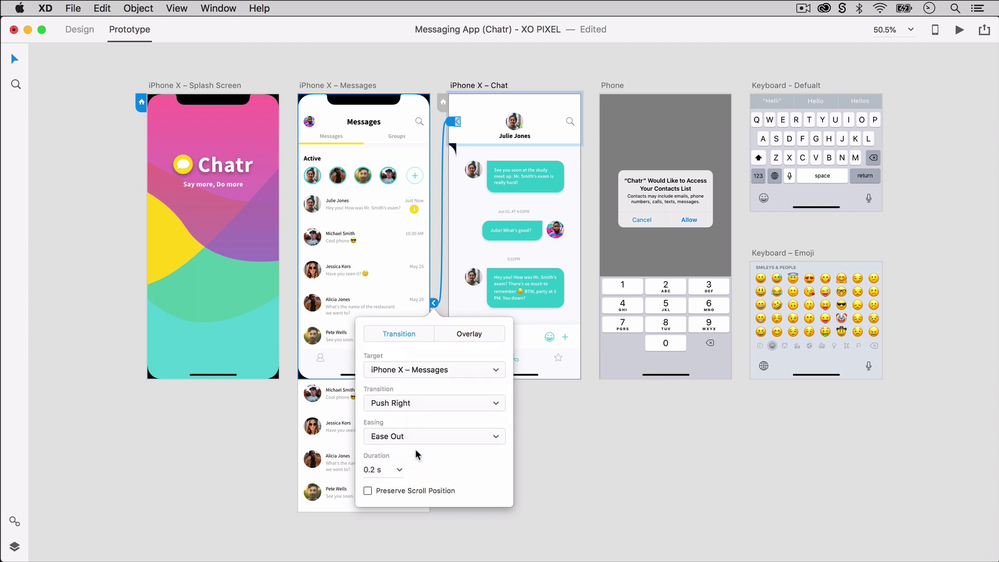
{"action": "left_click", "coordinate": [569, 477]}
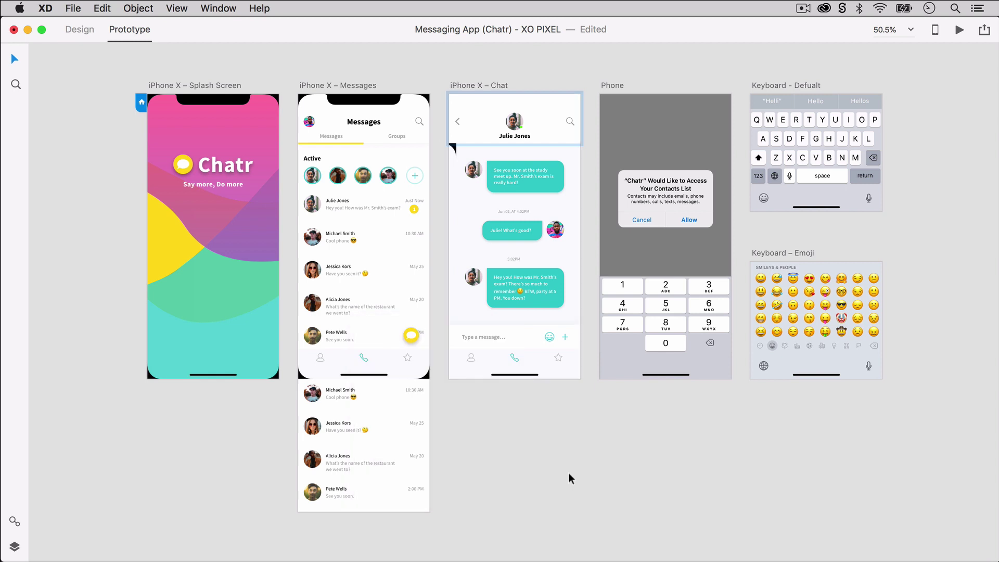
Step: Wire the Chat message bar to Keyboard - Defualt as a 0.2 s Slide Up overlay
{"action": "double_click", "coordinate": [515, 342]}
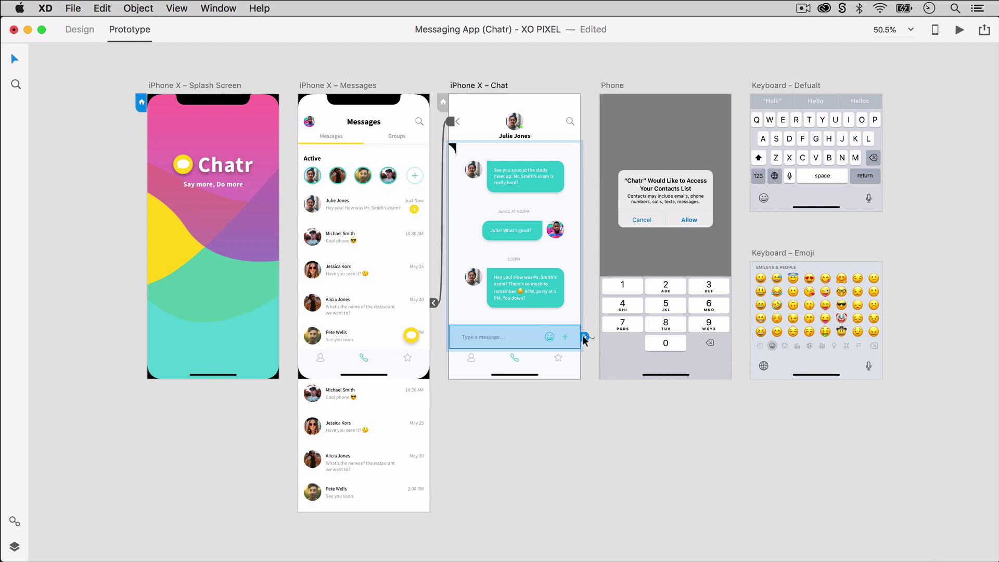
{"action": "left_click_drag", "start_coordinate": [585, 337], "coordinate": [822, 119]}
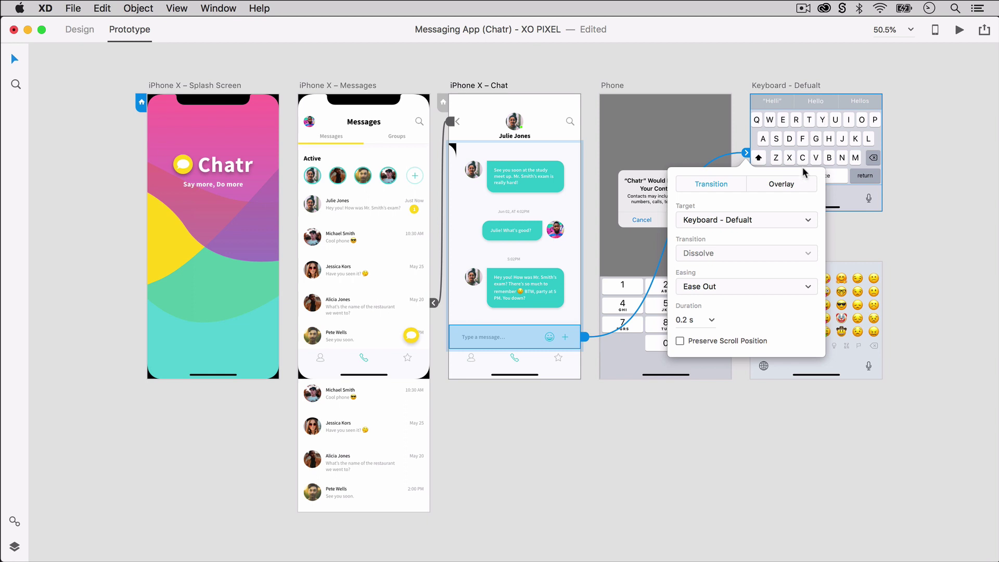
{"action": "left_click", "coordinate": [799, 186]}
{"action": "left_click", "coordinate": [755, 247]}
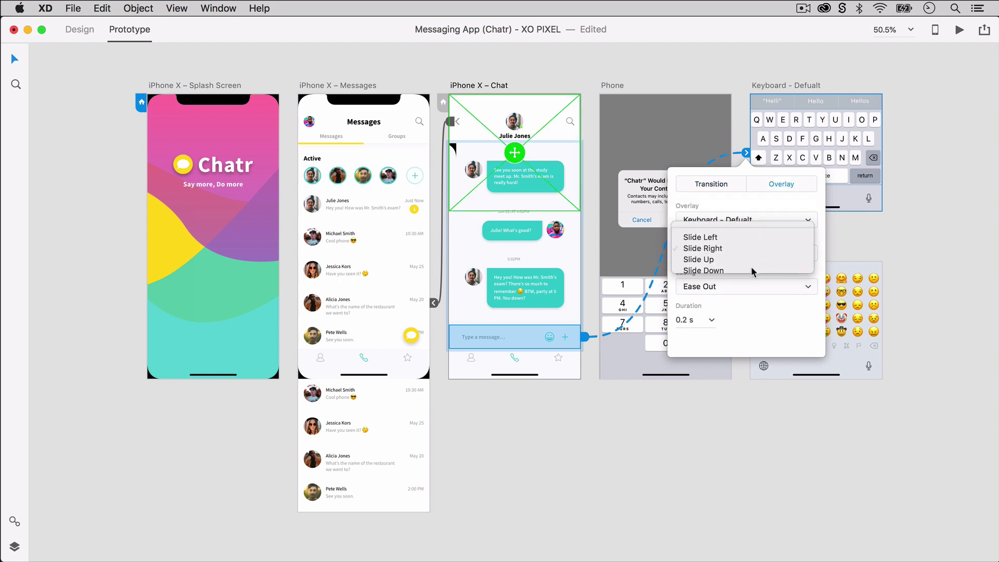
{"action": "left_click", "coordinate": [751, 266]}
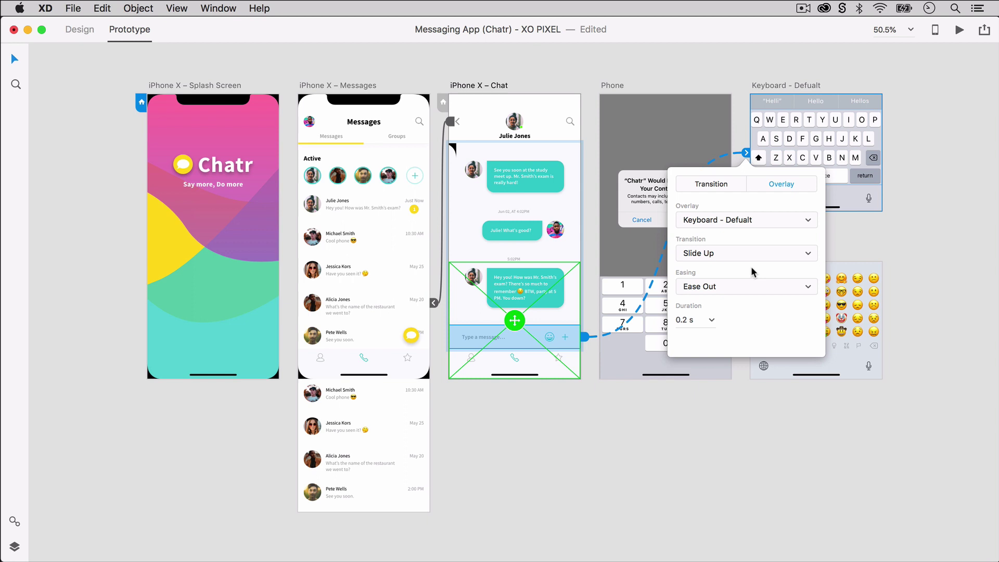
{"action": "left_click", "coordinate": [672, 410]}
{"action": "left_click", "coordinate": [671, 411]}
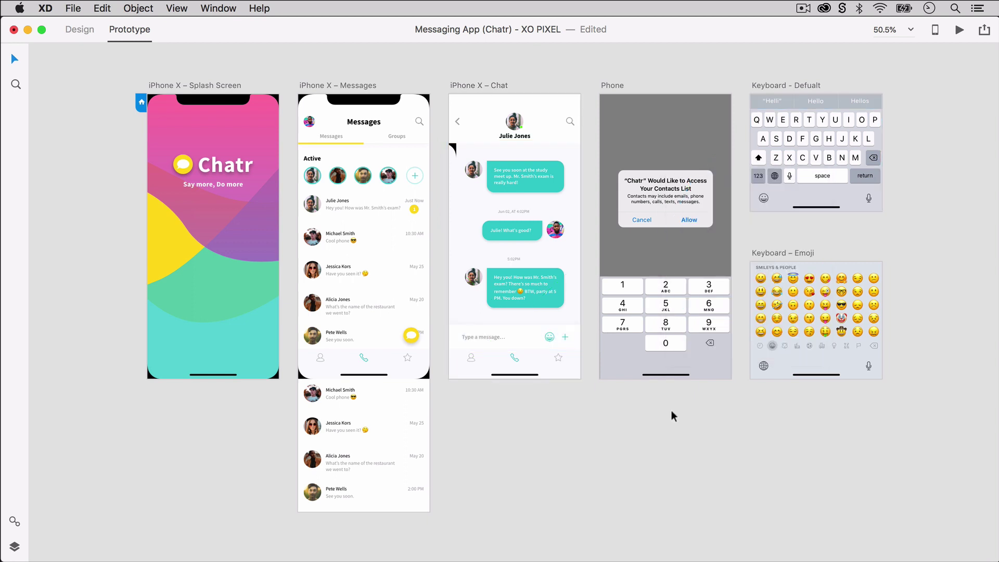
Step: Wire the Chat emoji icon to Keyboard – Emoji as a 0.2 s Slide Up, Ease Out overlay
{"action": "left_click", "coordinate": [549, 342]}
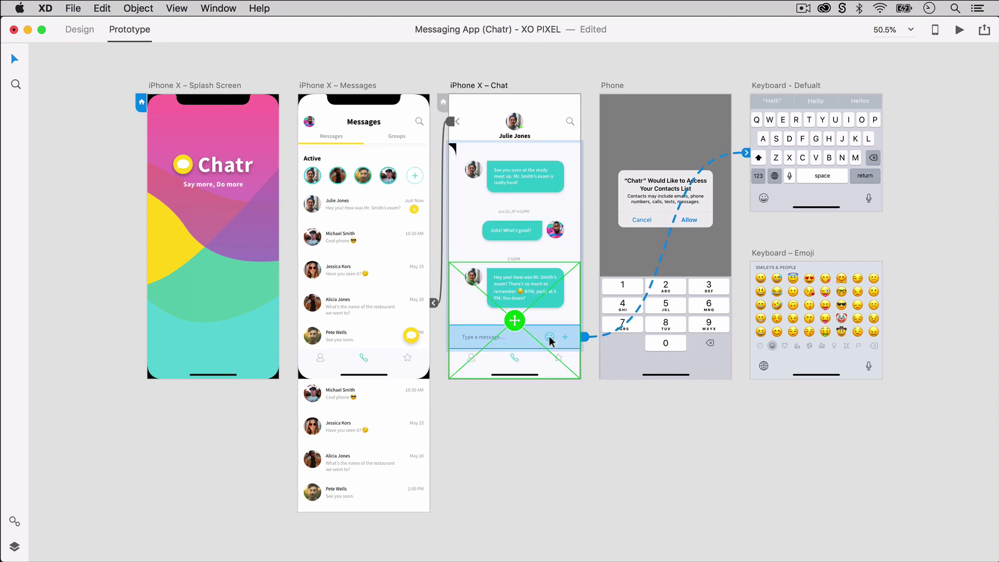
{"action": "double_click", "coordinate": [549, 337]}
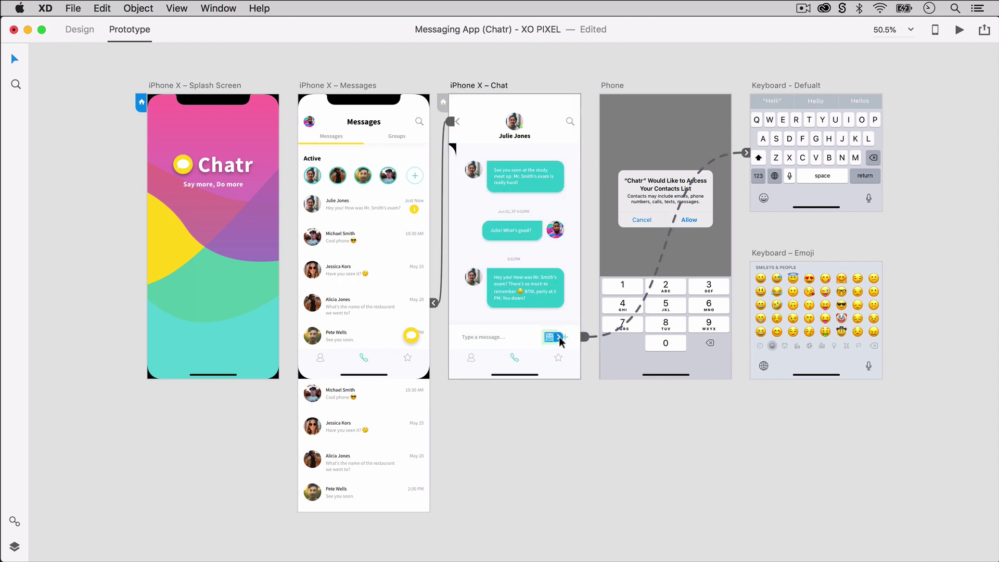
{"action": "left_click_drag", "start_coordinate": [559, 337], "coordinate": [795, 321]}
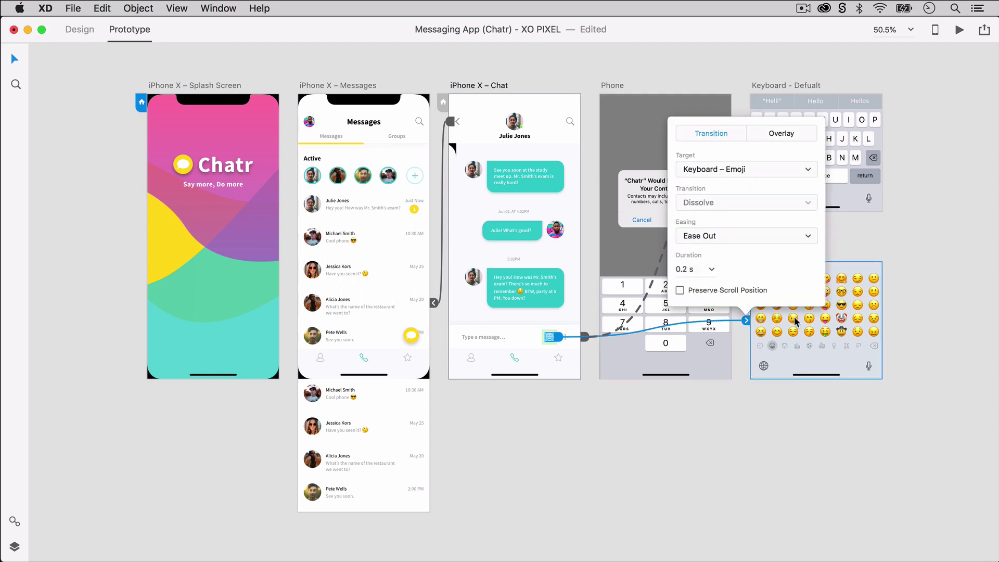
{"action": "left_click", "coordinate": [782, 132]}
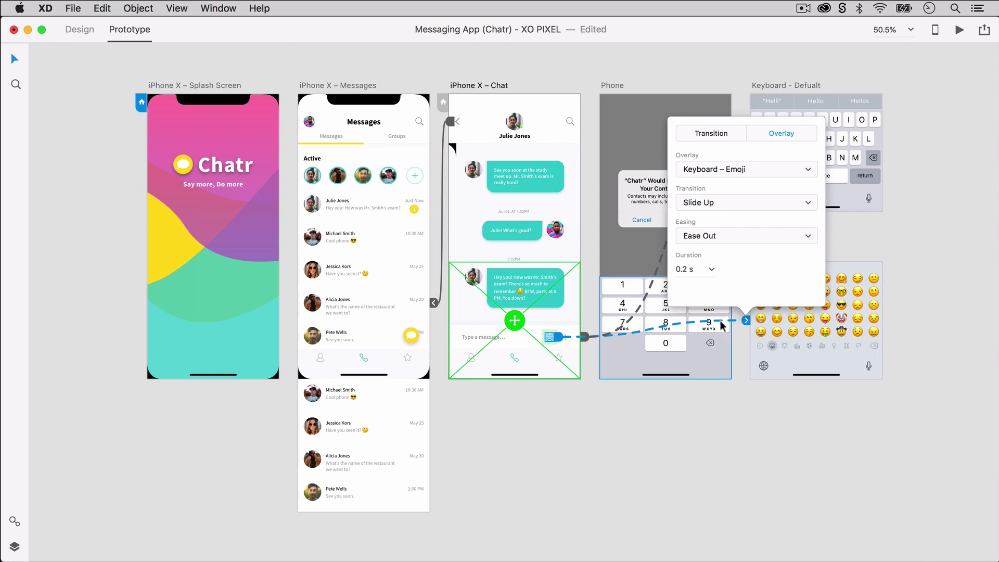
{"action": "left_click", "coordinate": [709, 431]}
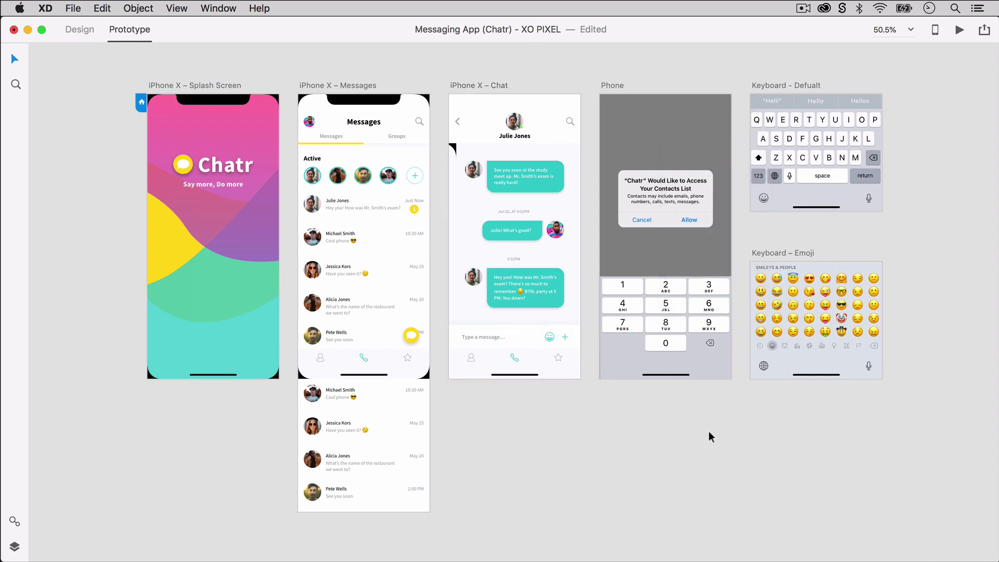
Step: Link the Chat tab bar's phone icon to the Phone artboard as a 0.2 s Slide Up, Ease Out overlay
{"action": "left_click", "coordinate": [515, 360]}
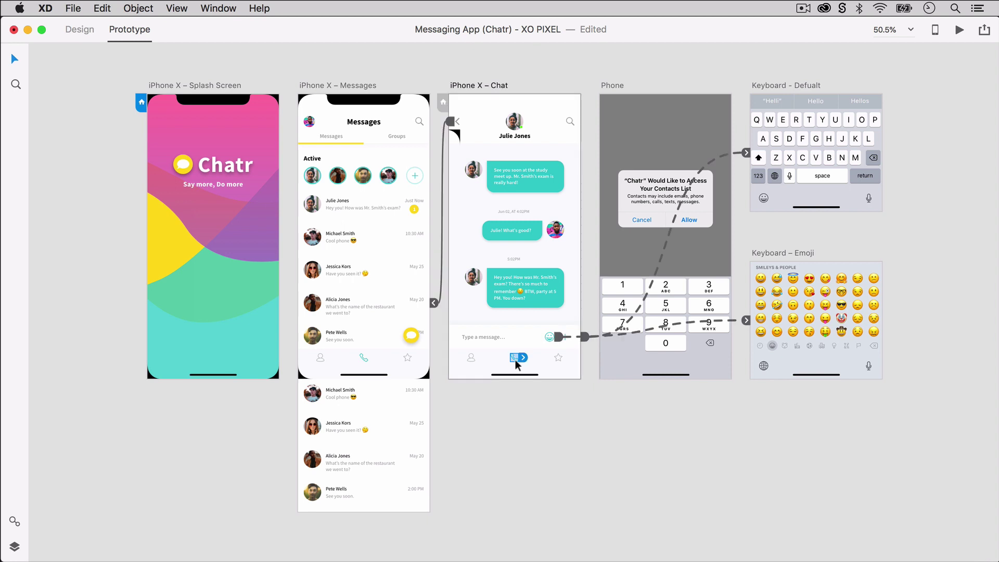
{"action": "left_click_drag", "start_coordinate": [523, 358], "coordinate": [640, 259]}
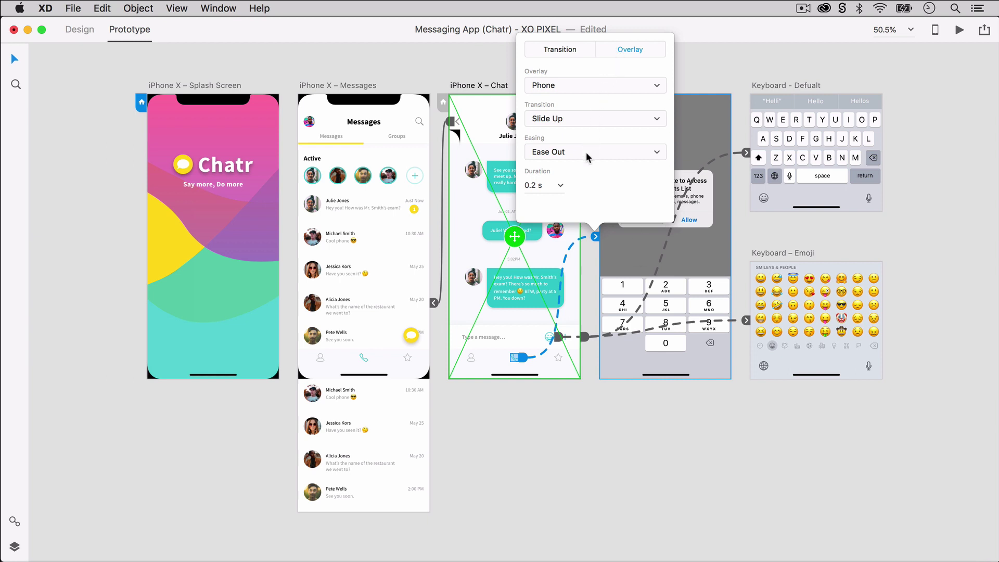
{"action": "left_click", "coordinate": [570, 409]}
{"action": "left_click_drag", "start_coordinate": [328, 415], "coordinate": [581, 94]}
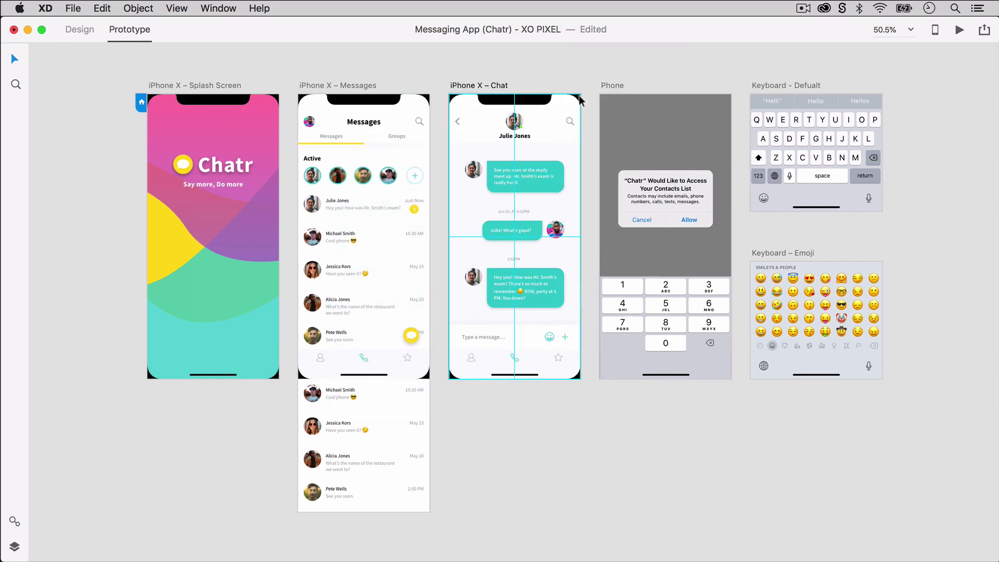
{"action": "left_click", "coordinate": [583, 59]}
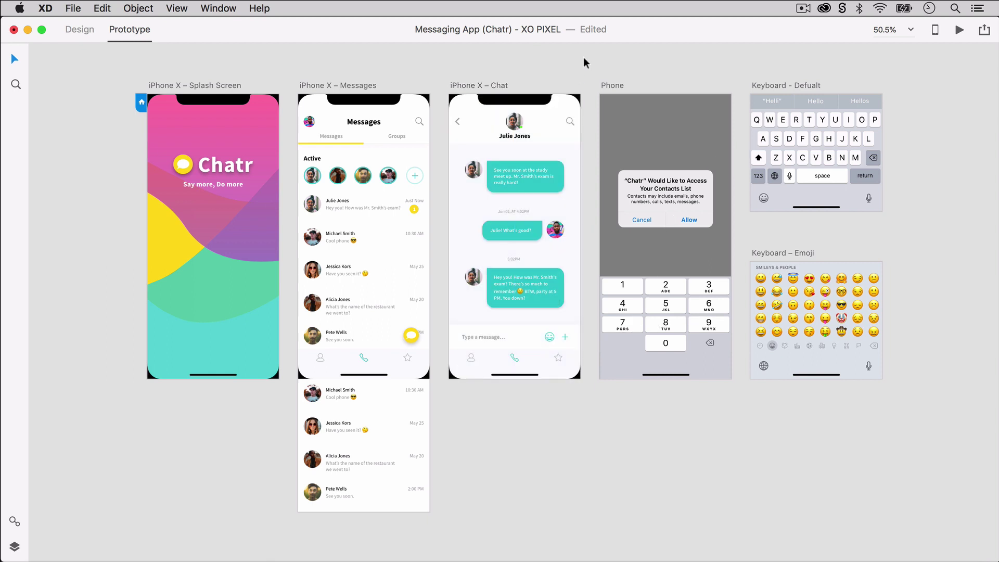
Step: Start a Desktop Preview and test, then dismiss, the phone tab's contacts overlay
{"action": "key", "text": "super+Return"}
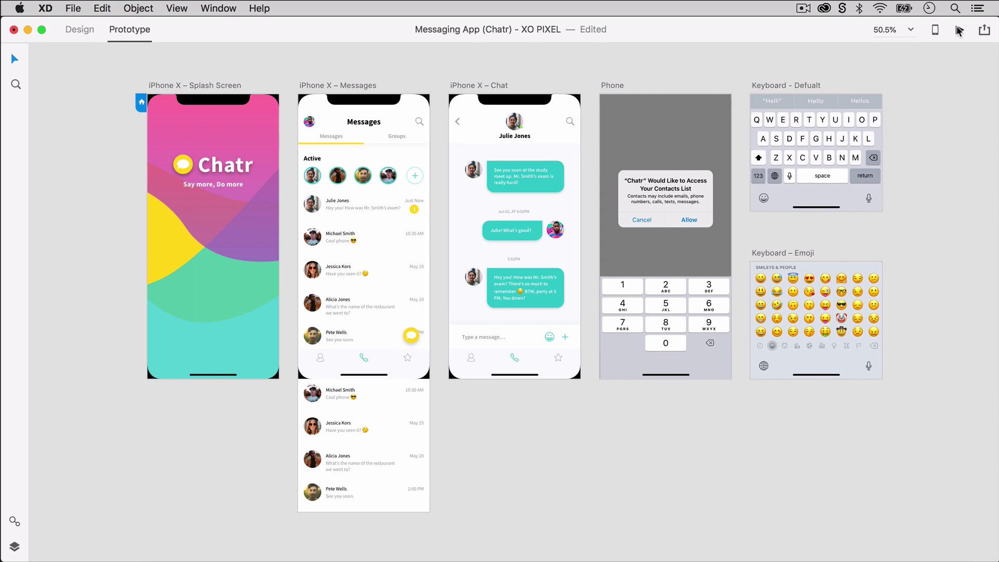
{"action": "scroll", "coordinate": [560, 342], "scroll_direction": "down", "scroll_amount": 5}
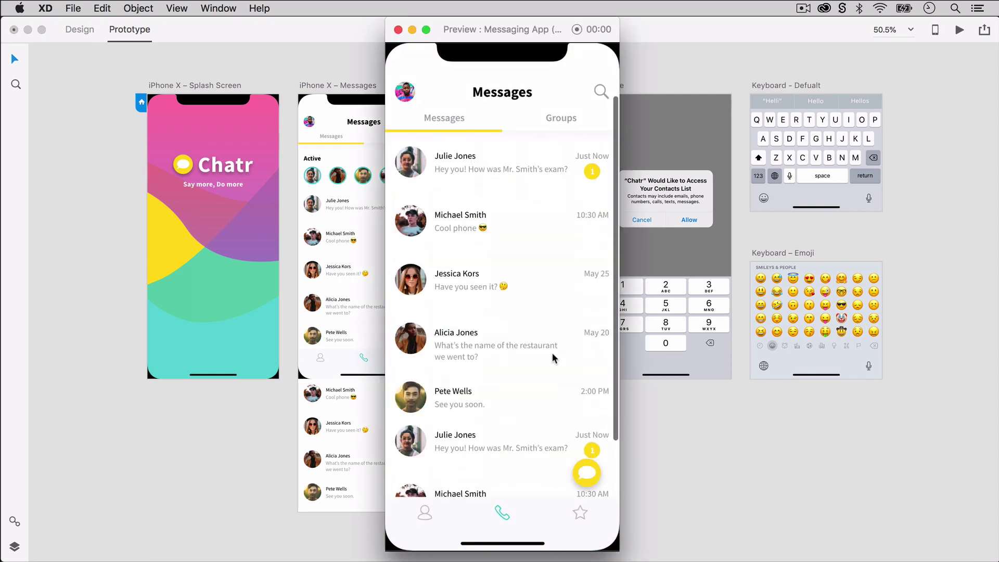
{"action": "scroll", "coordinate": [557, 353], "scroll_direction": "up", "scroll_amount": 5}
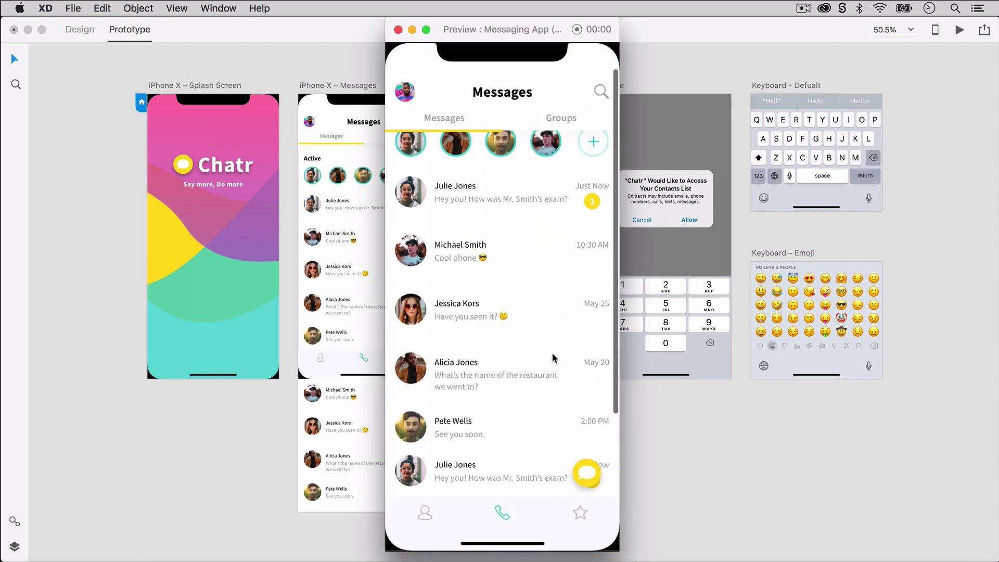
{"action": "left_click", "coordinate": [505, 517]}
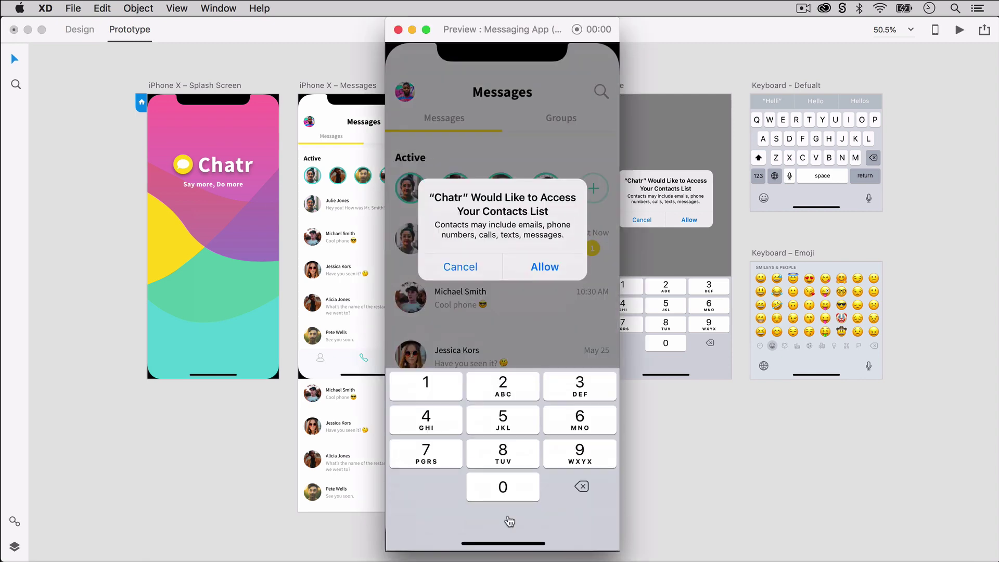
{"action": "left_click", "coordinate": [496, 341]}
Step: Open a contact's chat and test the on-screen keyboard and emoji keyboard overlays
{"action": "left_click", "coordinate": [508, 246]}
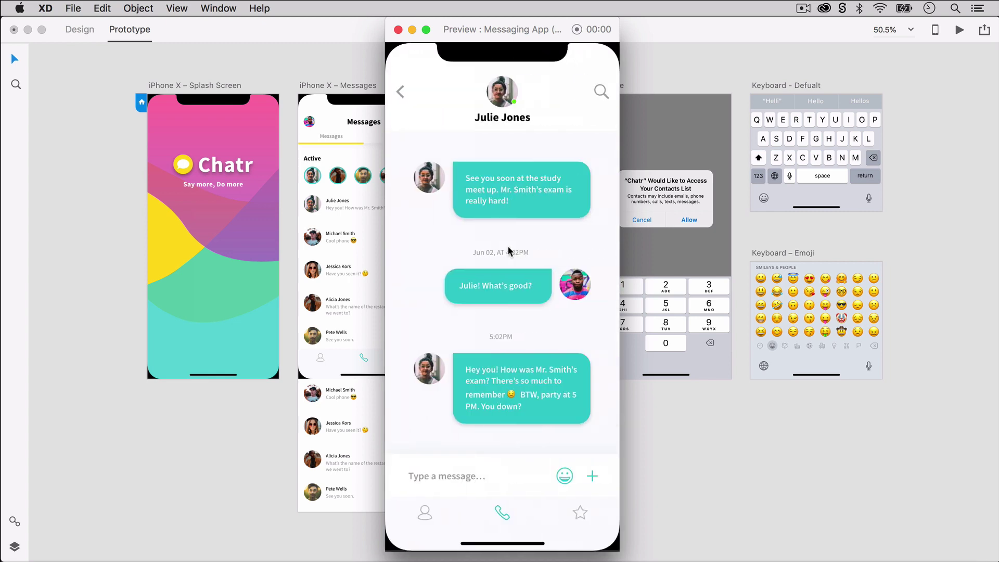
{"action": "left_click", "coordinate": [493, 483]}
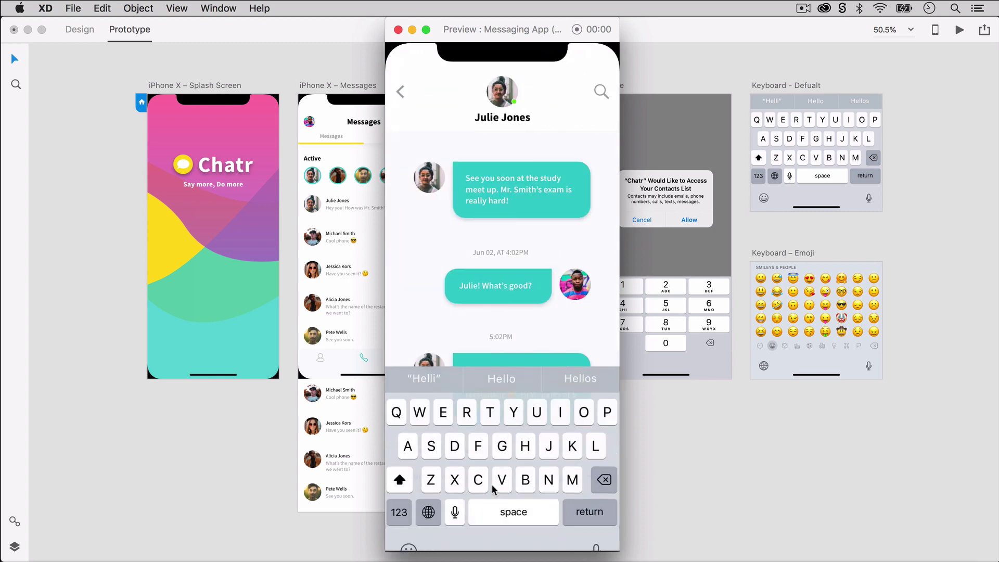
{"action": "left_click", "coordinate": [492, 420]}
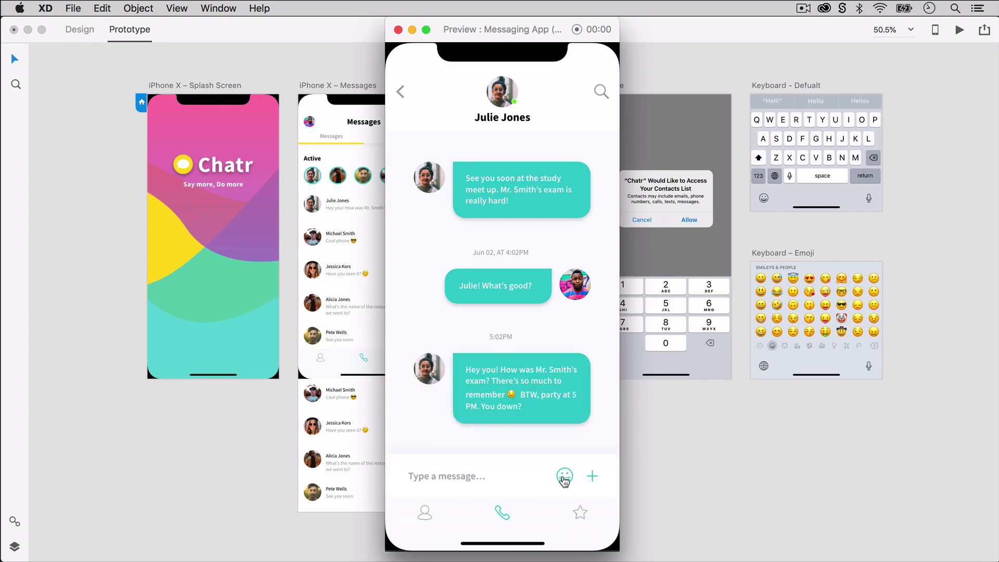
{"action": "left_click", "coordinate": [563, 476]}
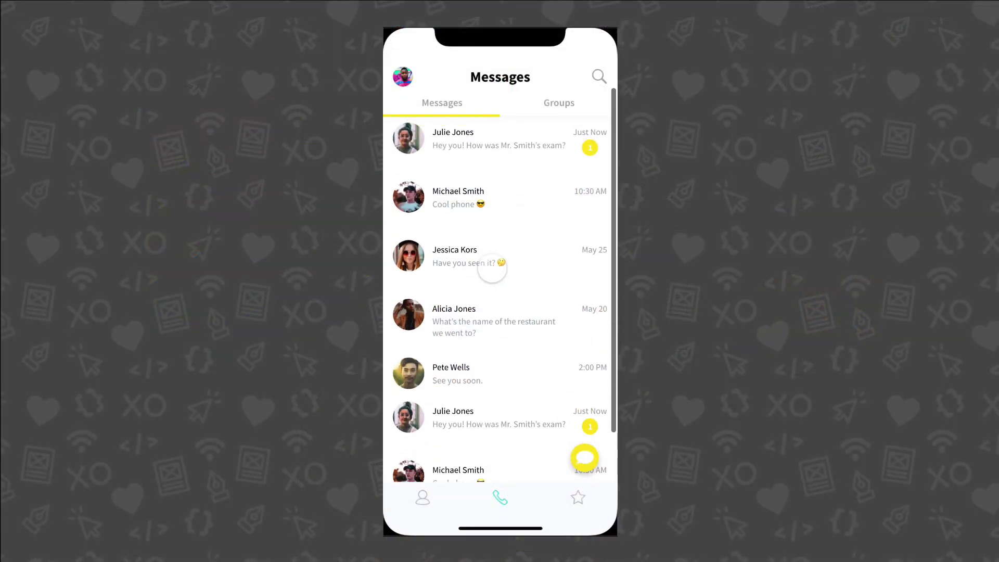
Step: On the phone, scroll the Messages list and test, then dismiss, the phone tab overlay
{"action": "left_click_drag", "start_coordinate": [519, 424], "coordinate": [513, 313]}
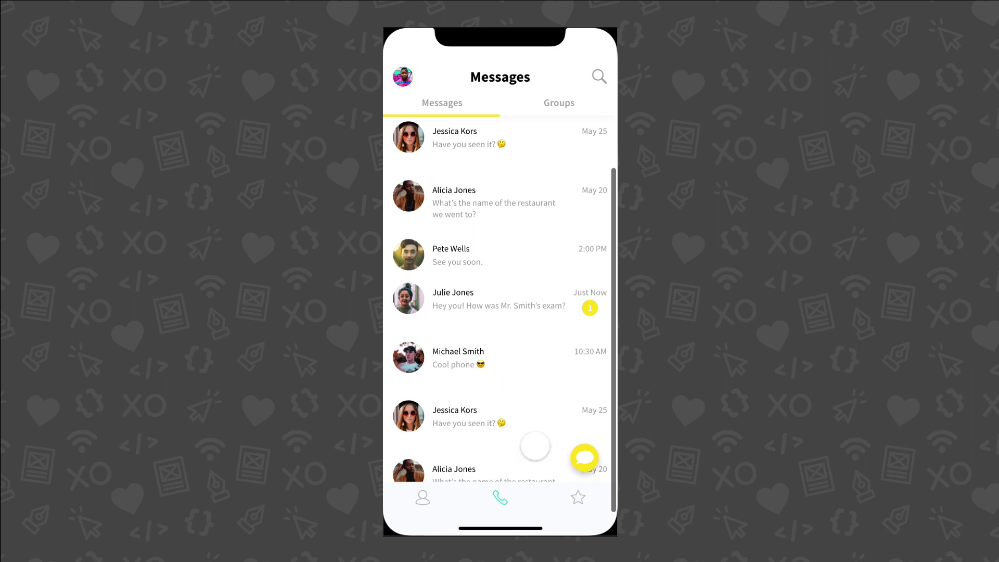
{"action": "left_click_drag", "start_coordinate": [535, 446], "coordinate": [532, 380]}
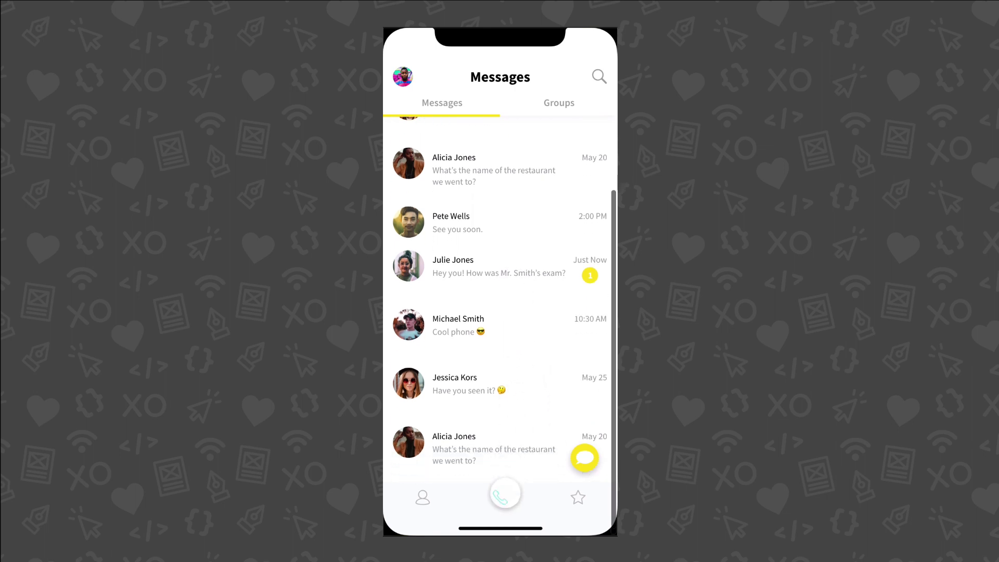
{"action": "left_click", "coordinate": [501, 500]}
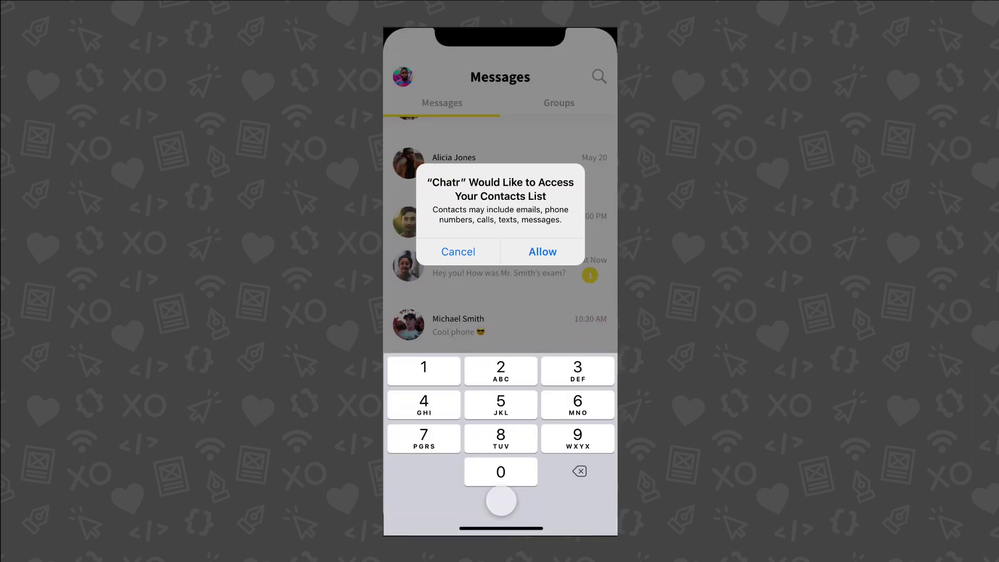
{"action": "left_click", "coordinate": [483, 311]}
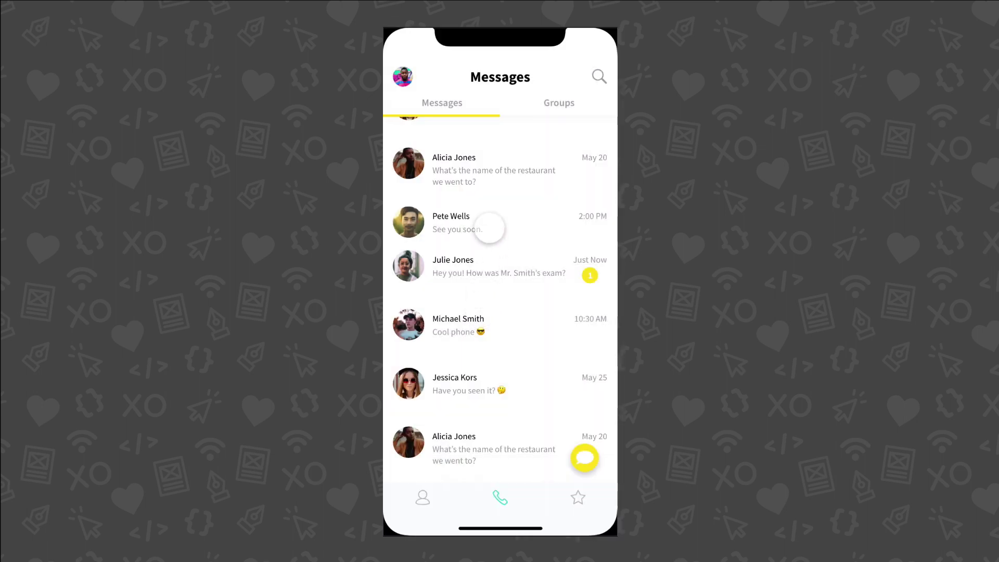
Step: Open a contact's chat on the phone, toggle the keyboard, then slide up the emoji keyboard
{"action": "left_click_drag", "start_coordinate": [493, 223], "coordinate": [479, 338]}
{"action": "left_click_drag", "start_coordinate": [484, 190], "coordinate": [482, 313]}
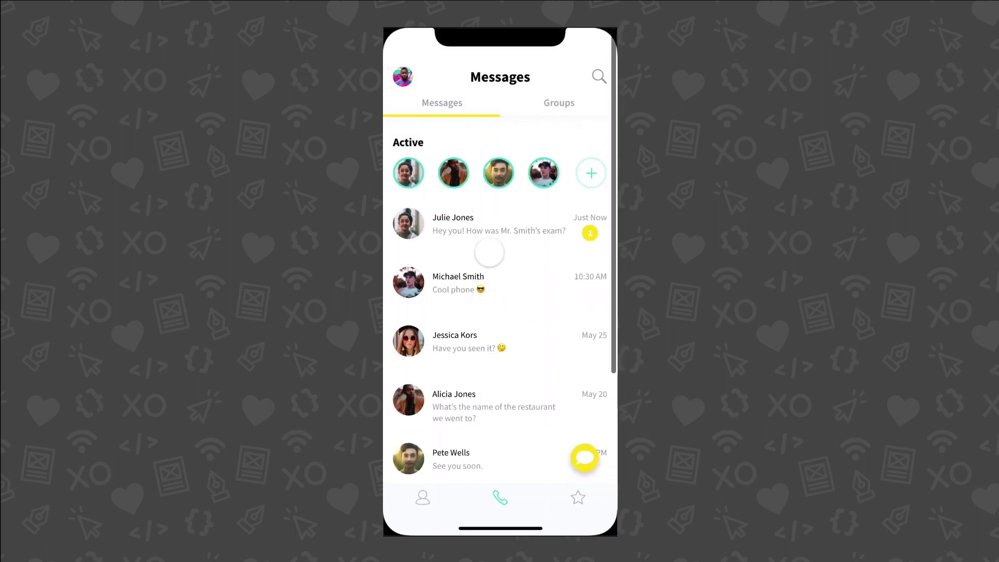
{"action": "left_click", "coordinate": [502, 227]}
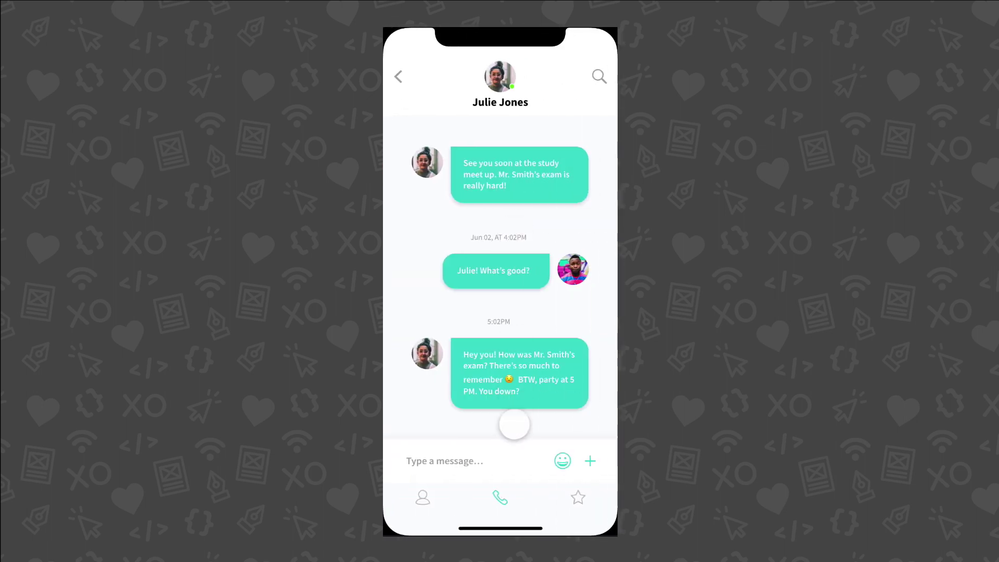
{"action": "left_click", "coordinate": [505, 458]}
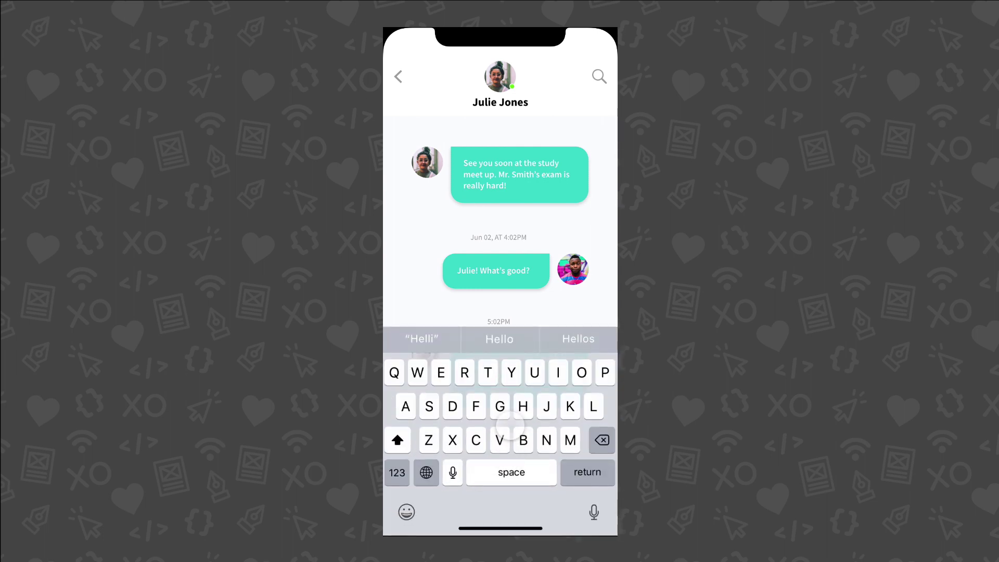
{"action": "left_click", "coordinate": [510, 426]}
{"action": "left_click", "coordinate": [561, 461]}
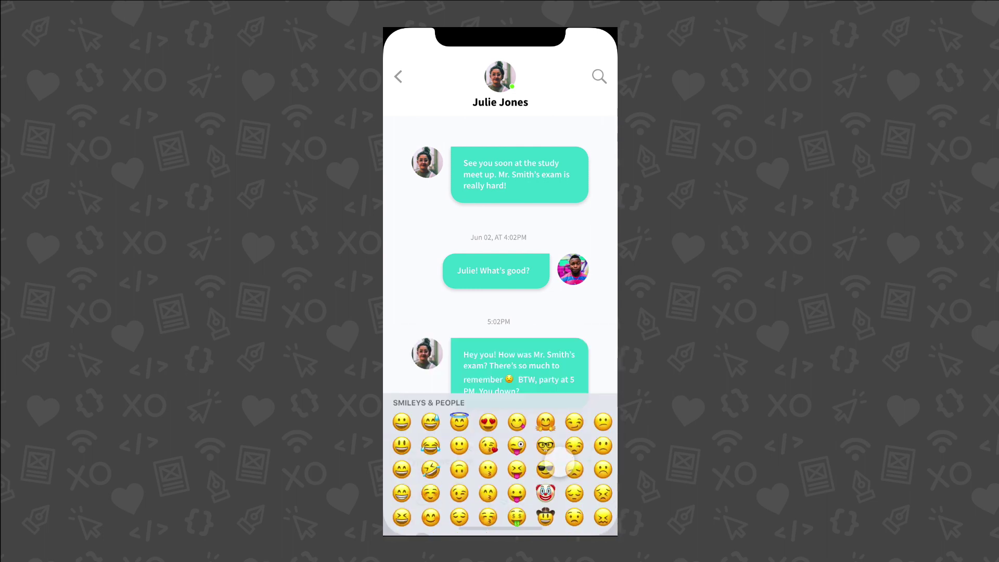